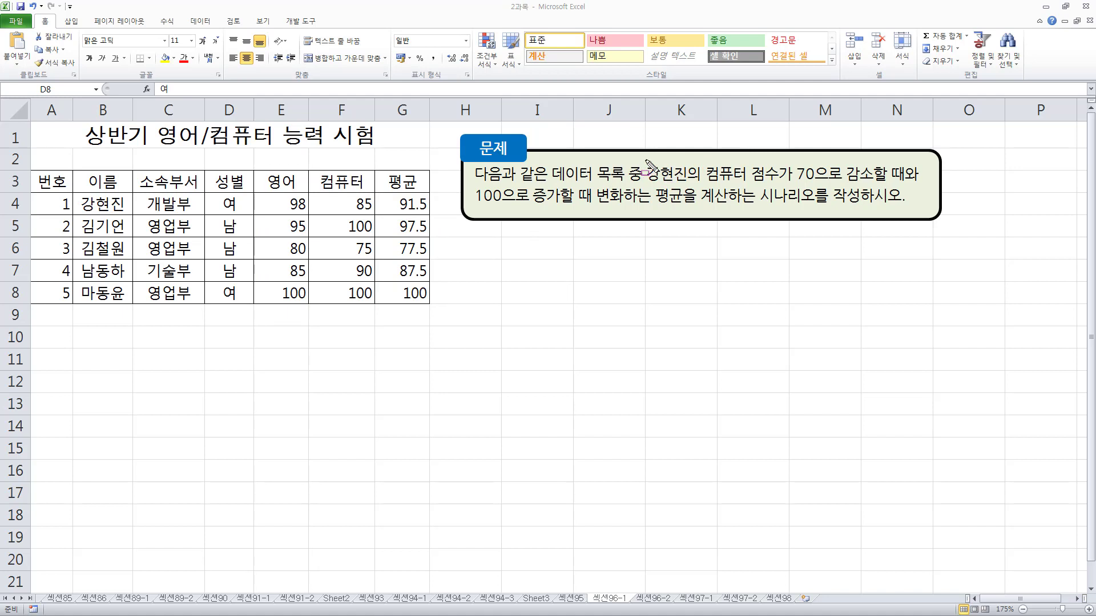
mouse_move(640, 159)
mouse_down()
mouse_move(664, 181)
mouse_move(782, 187)
mouse_up()
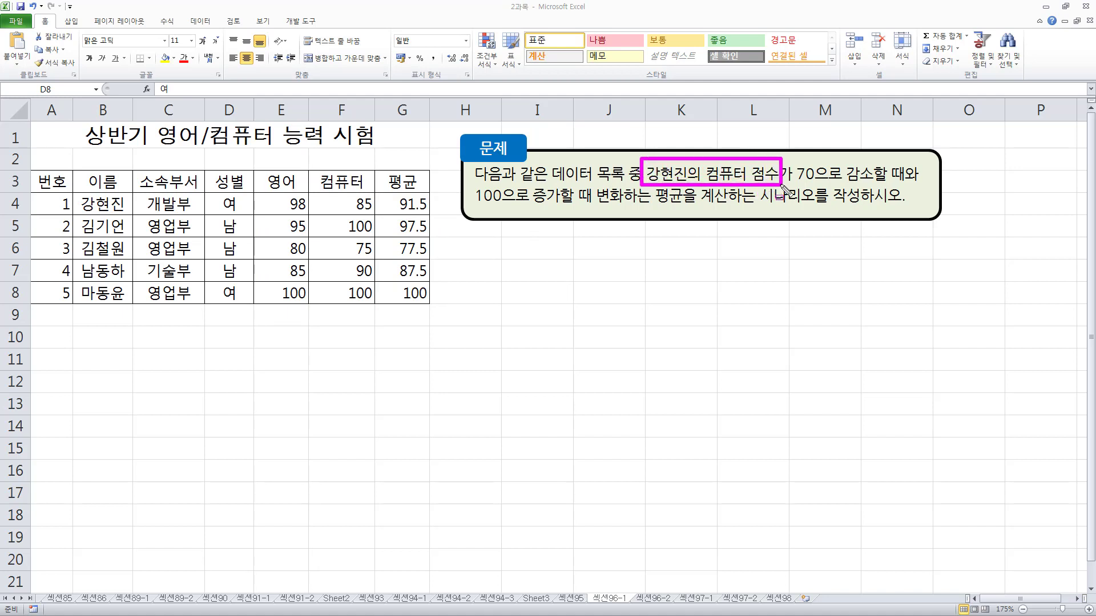
drag(74, 194, 130, 214)
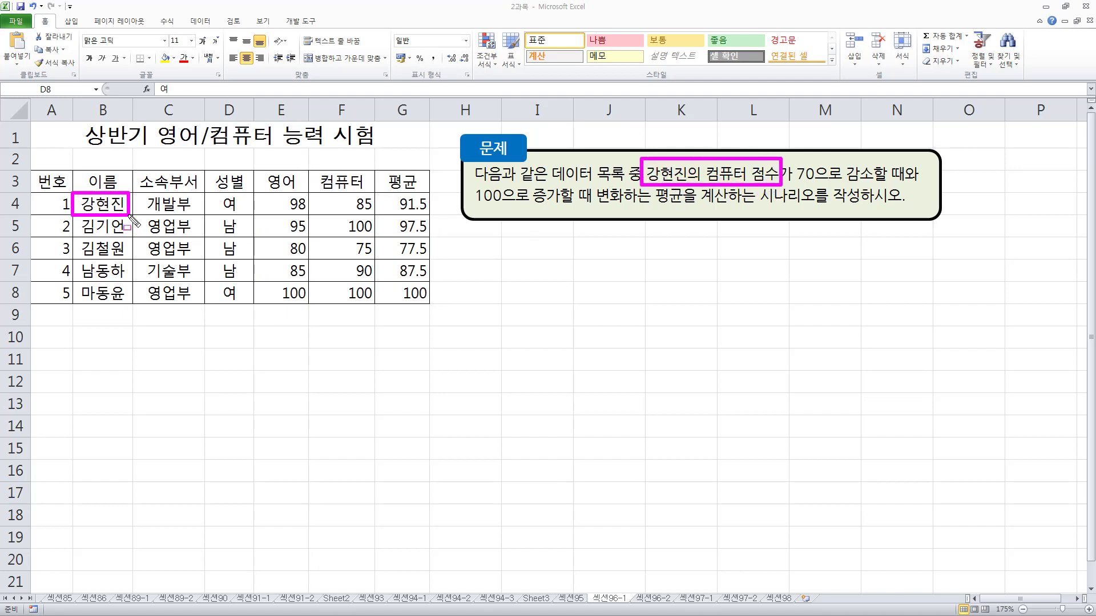
drag(341, 190, 375, 216)
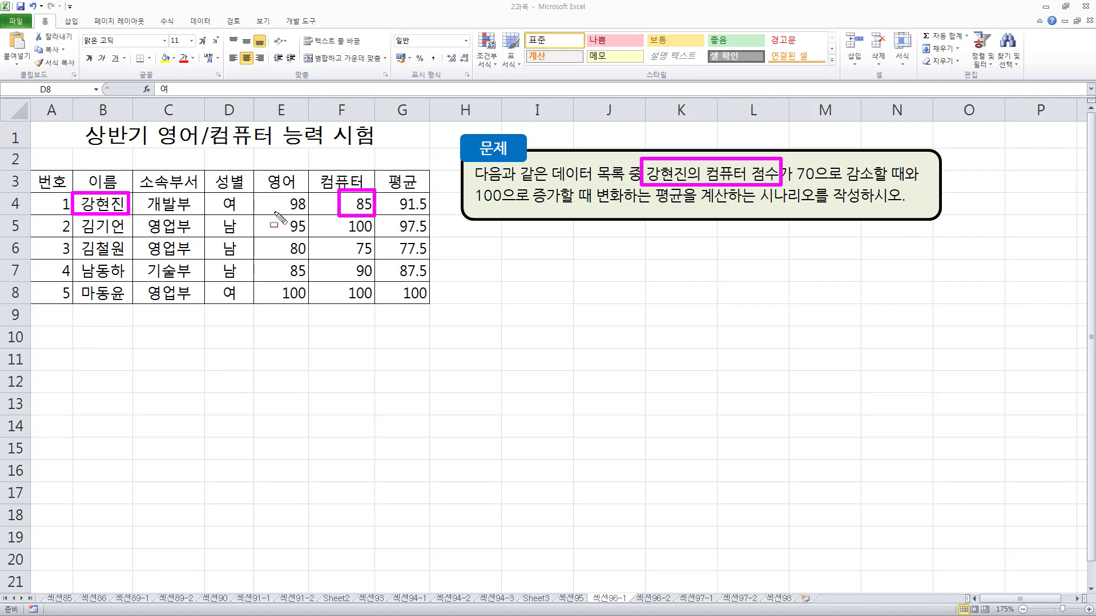
drag(277, 211, 308, 211)
drag(398, 211, 427, 212)
drag(734, 155, 791, 131)
drag(790, 185, 883, 181)
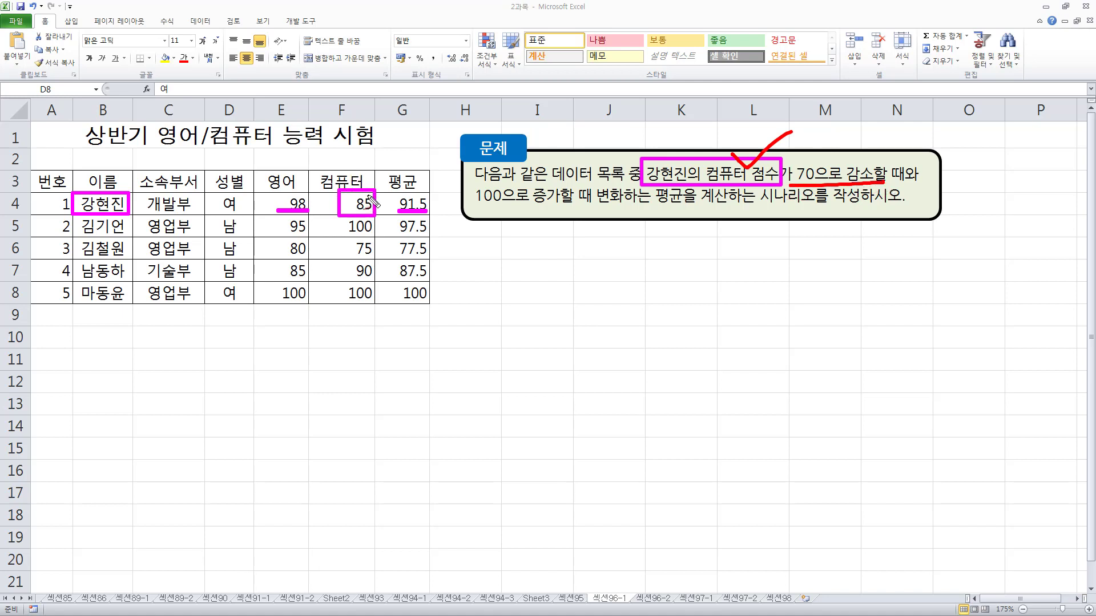
drag(365, 194, 420, 150)
mouse_move(429, 136)
mouse_down()
mouse_move(441, 135)
mouse_move(430, 169)
mouse_move(454, 147)
mouse_up()
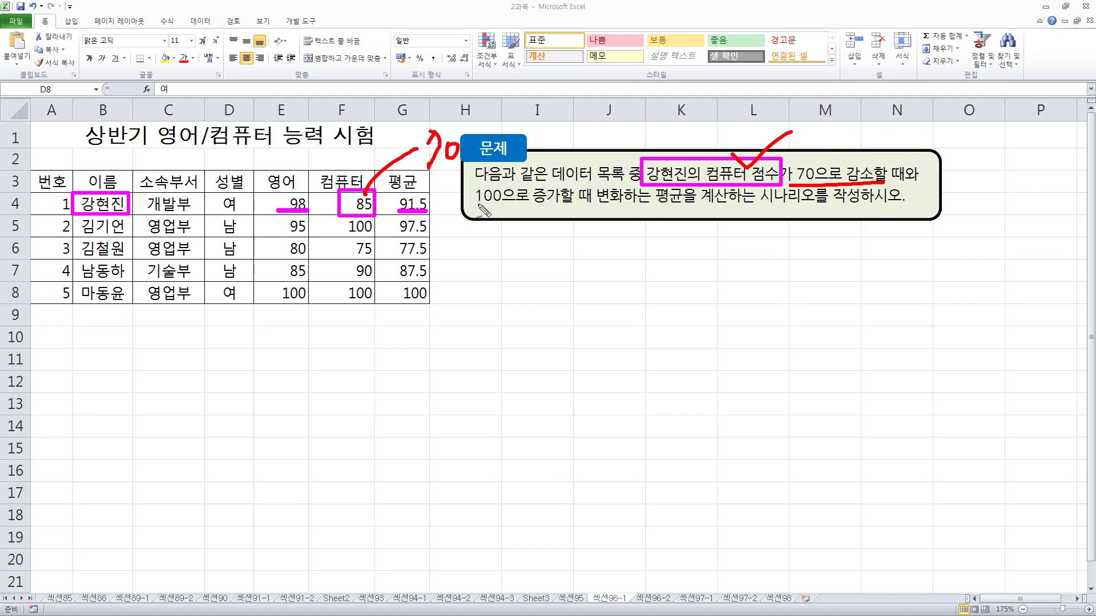
drag(476, 206, 581, 205)
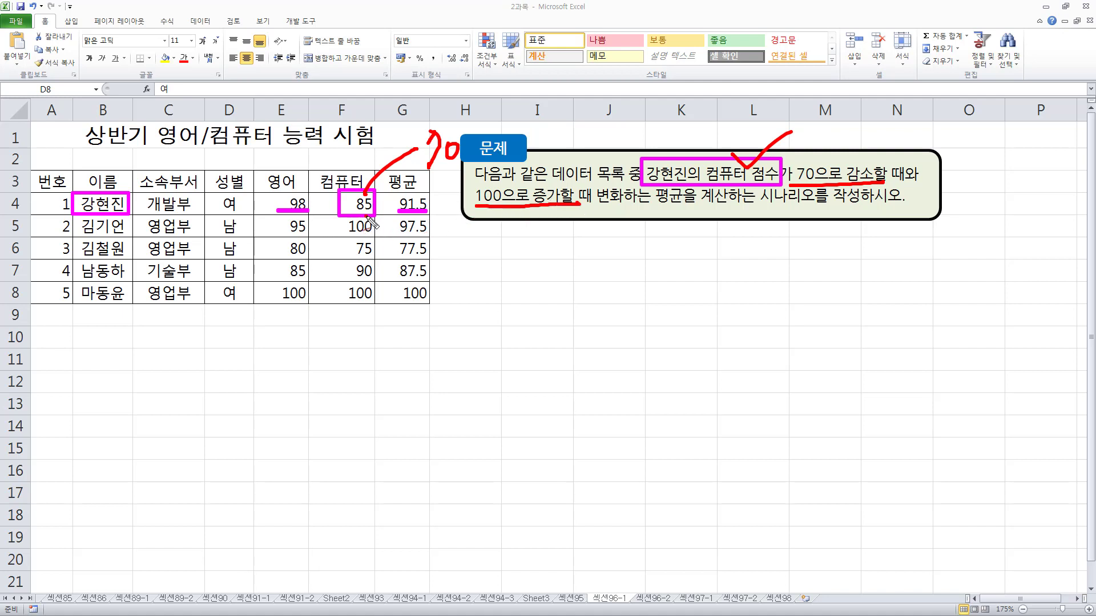
mouse_move(367, 218)
mouse_down()
mouse_move(465, 260)
mouse_move(529, 256)
mouse_up()
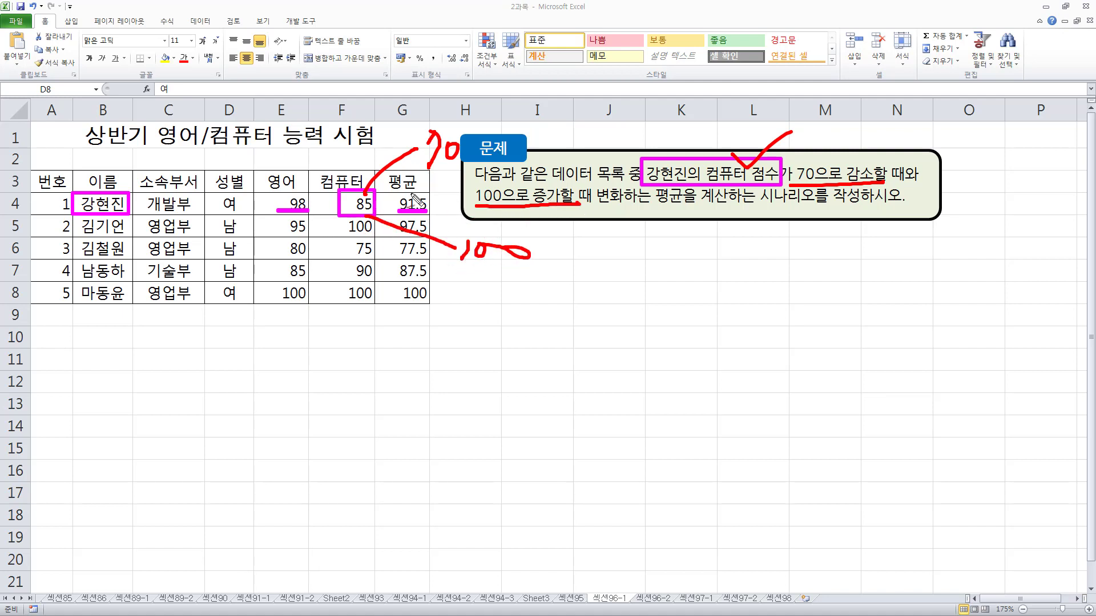
drag(445, 200, 451, 210)
click(451, 215)
key(Escape)
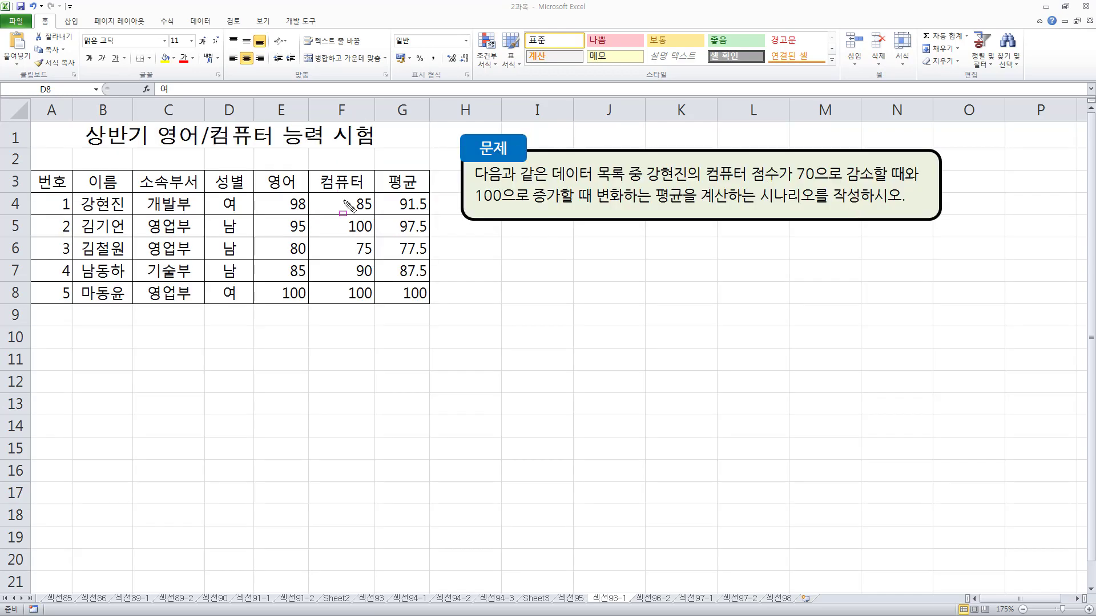
mouse_move(342, 213)
mouse_down()
mouse_move(368, 190)
mouse_move(377, 228)
mouse_up()
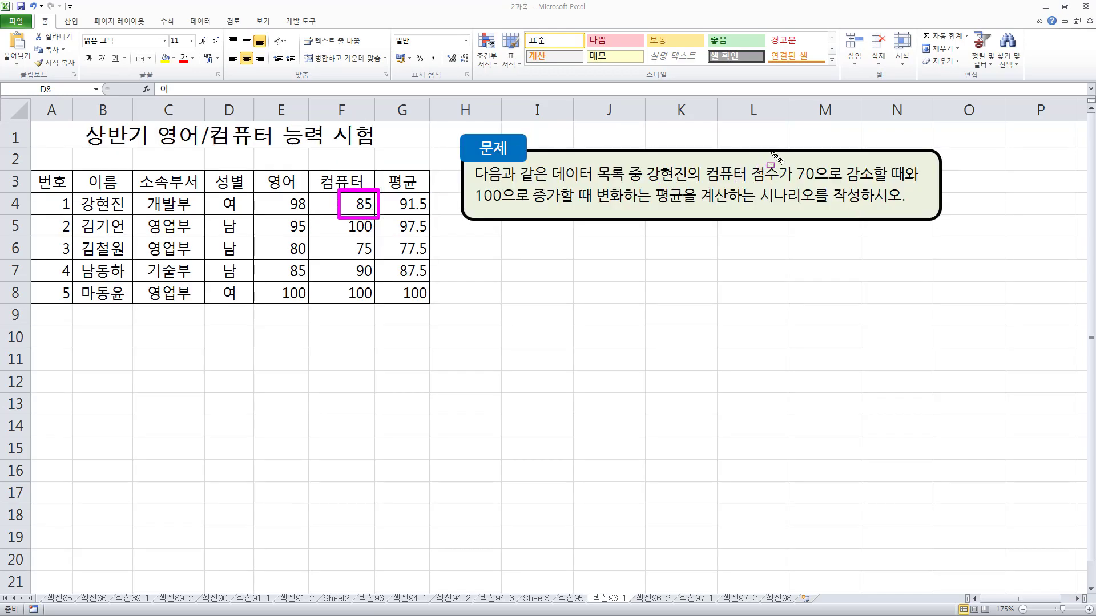
drag(781, 156, 841, 177)
drag(476, 186, 516, 209)
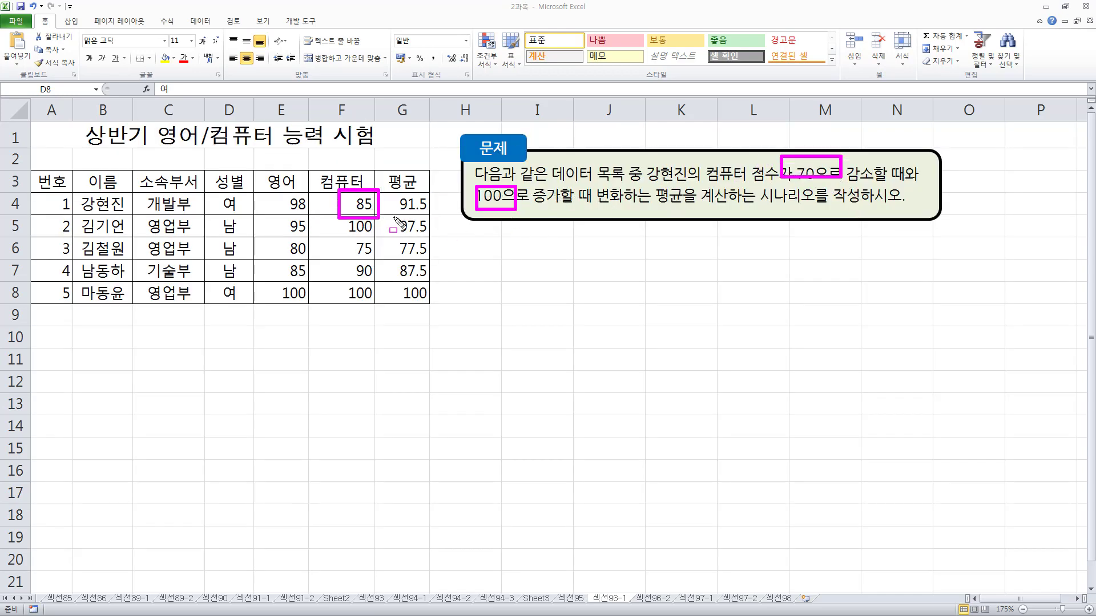
drag(393, 213, 435, 212)
key(Escape)
Open the Scenario Manager from the What-If Analysis tools and place its dialog below the exercise text
click(201, 22)
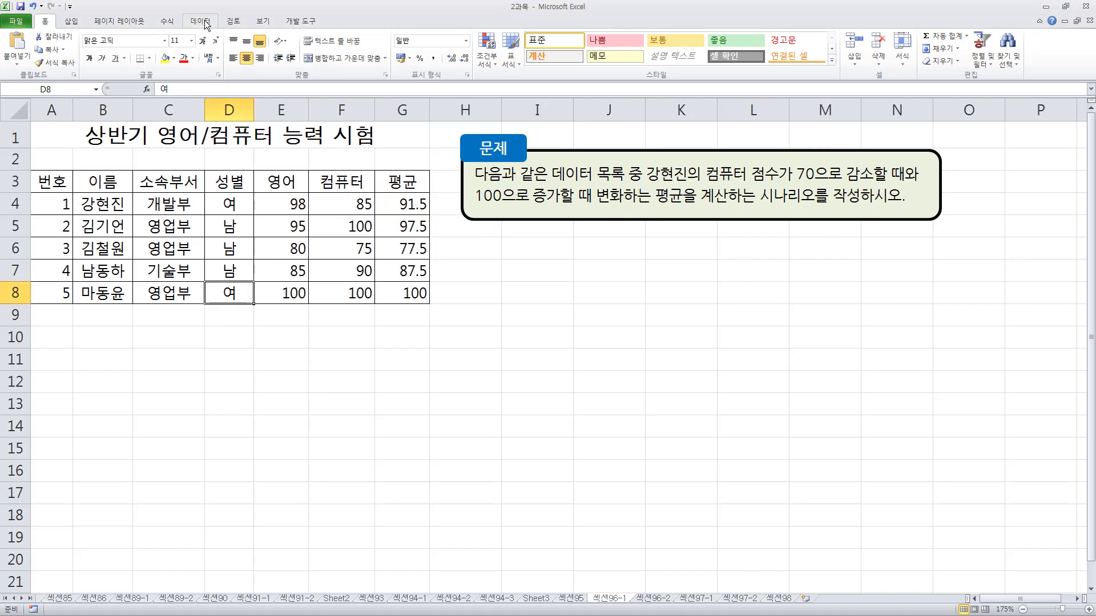
drag(184, 11, 222, 31)
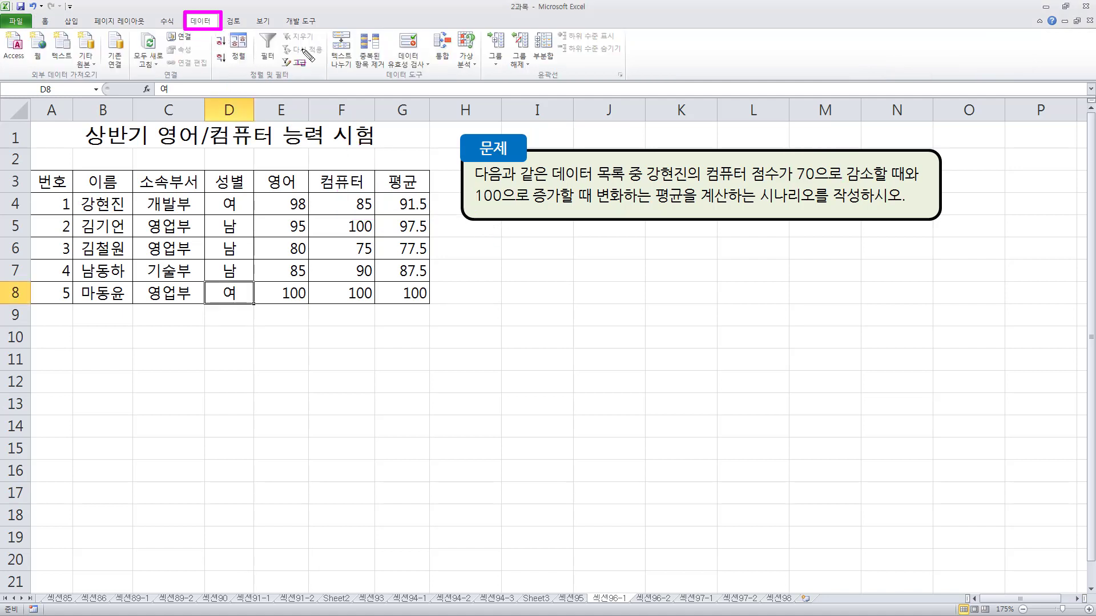
drag(377, 65, 431, 84)
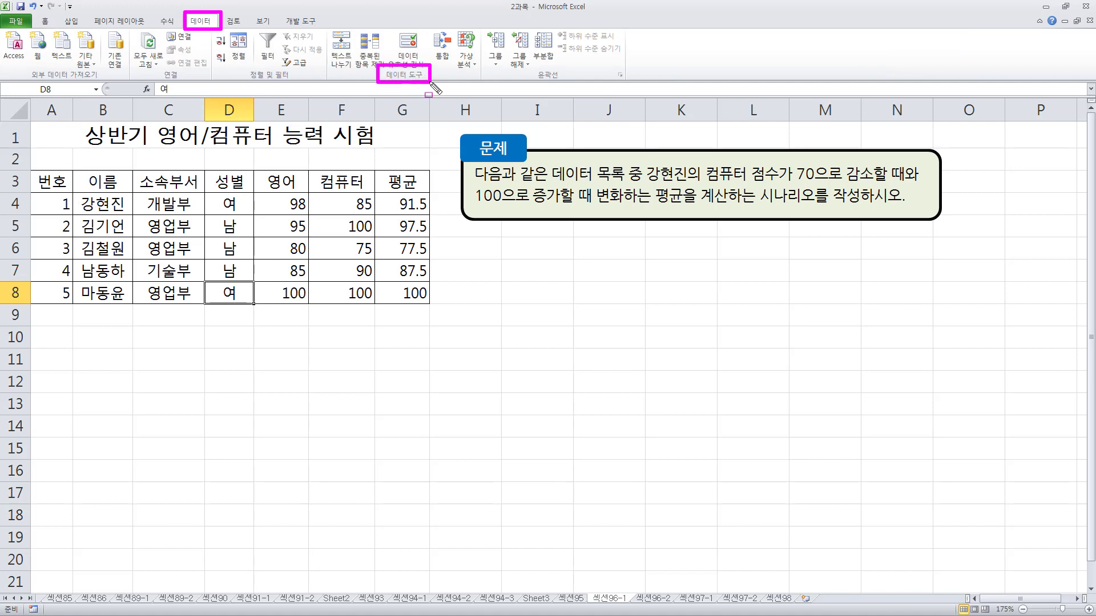
drag(448, 25, 484, 74)
key(Escape)
click(472, 64)
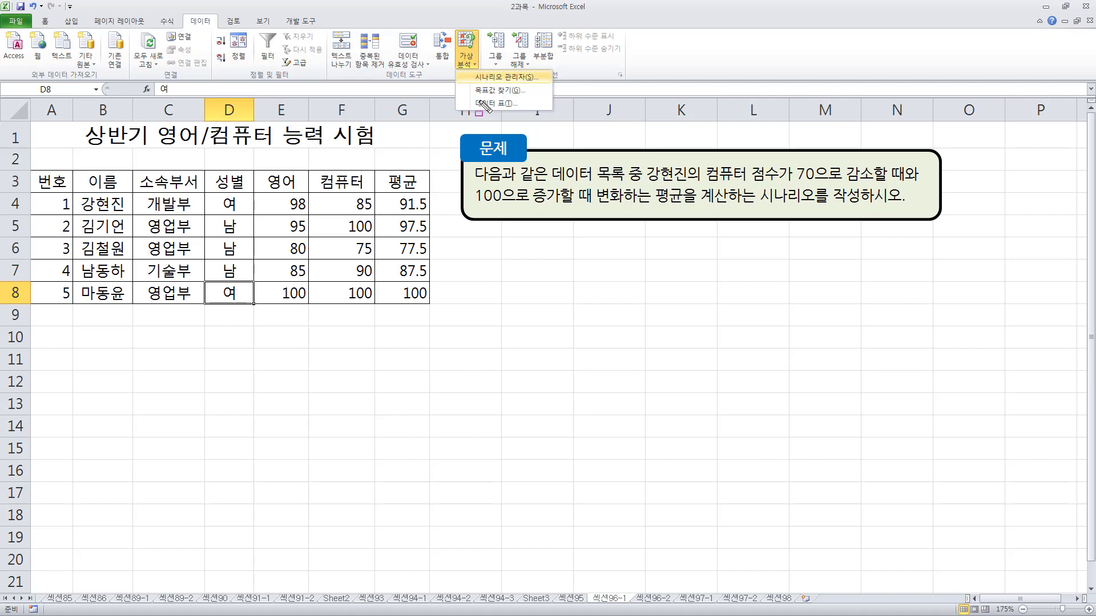
drag(464, 69, 529, 86)
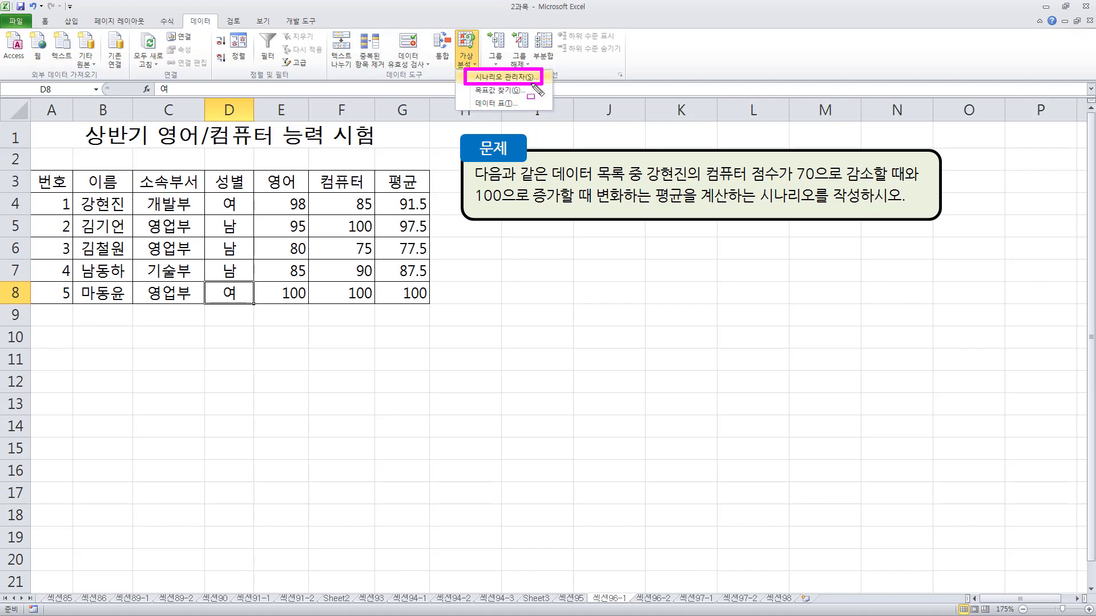
key(Escape)
click(470, 66)
click(469, 66)
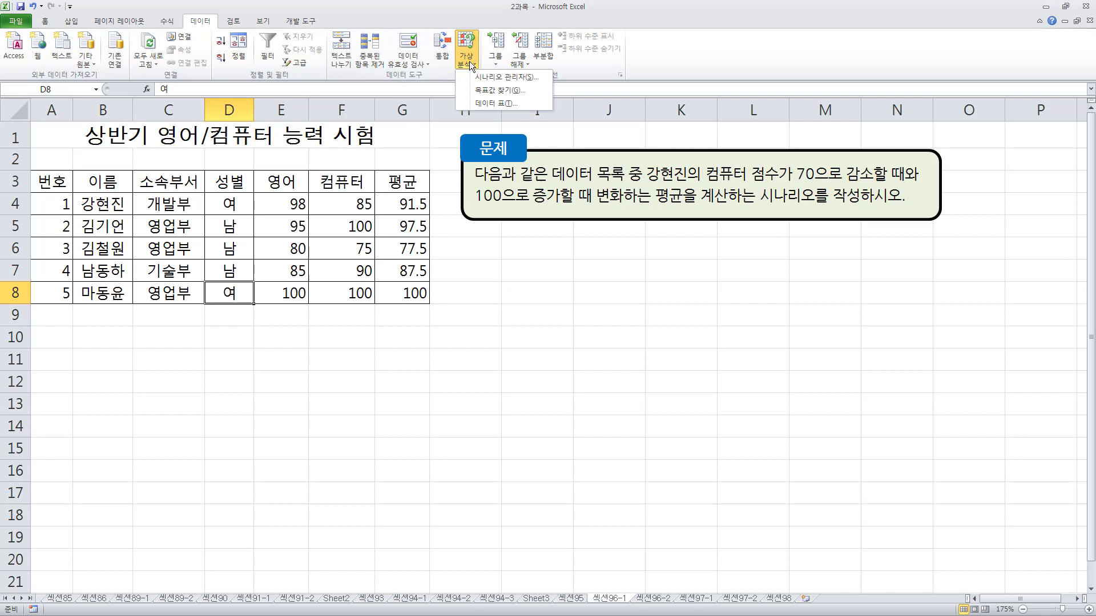
click(508, 82)
drag(570, 276, 535, 241)
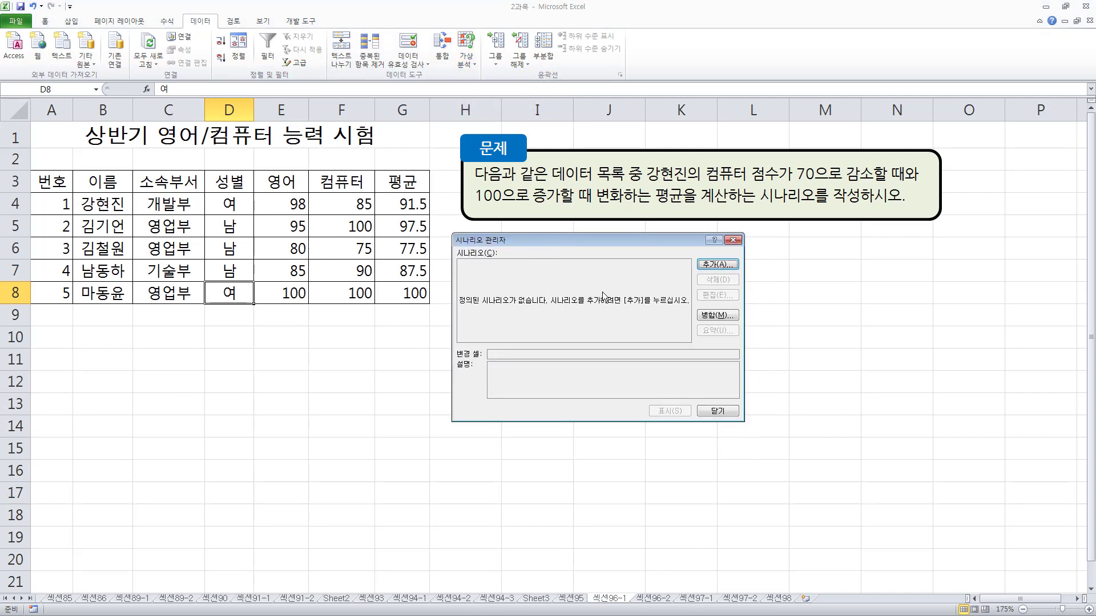
key(ctrl+2)
mouse_move(452, 288)
mouse_down()
mouse_move(481, 313)
mouse_move(692, 312)
mouse_up()
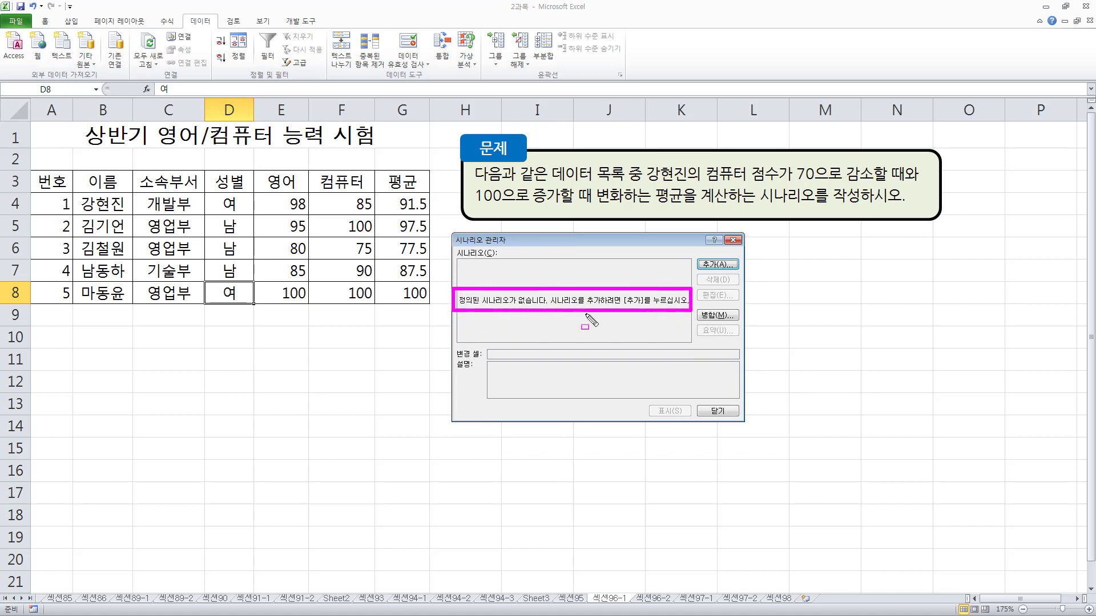
mouse_move(692, 250)
mouse_down()
mouse_move(707, 274)
mouse_move(743, 273)
mouse_move(745, 347)
mouse_up()
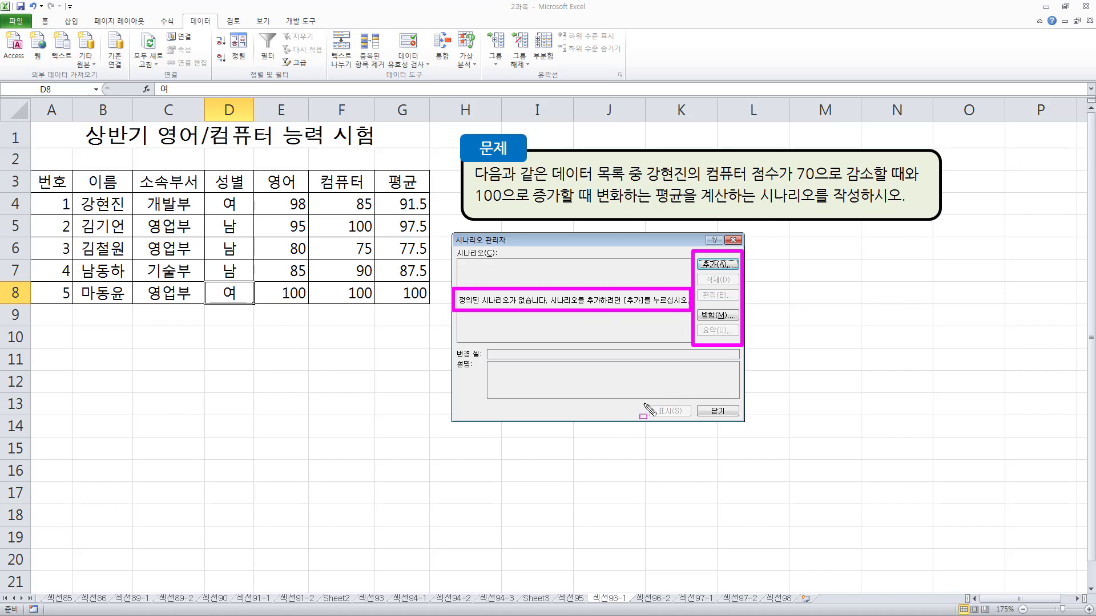
drag(644, 401, 746, 421)
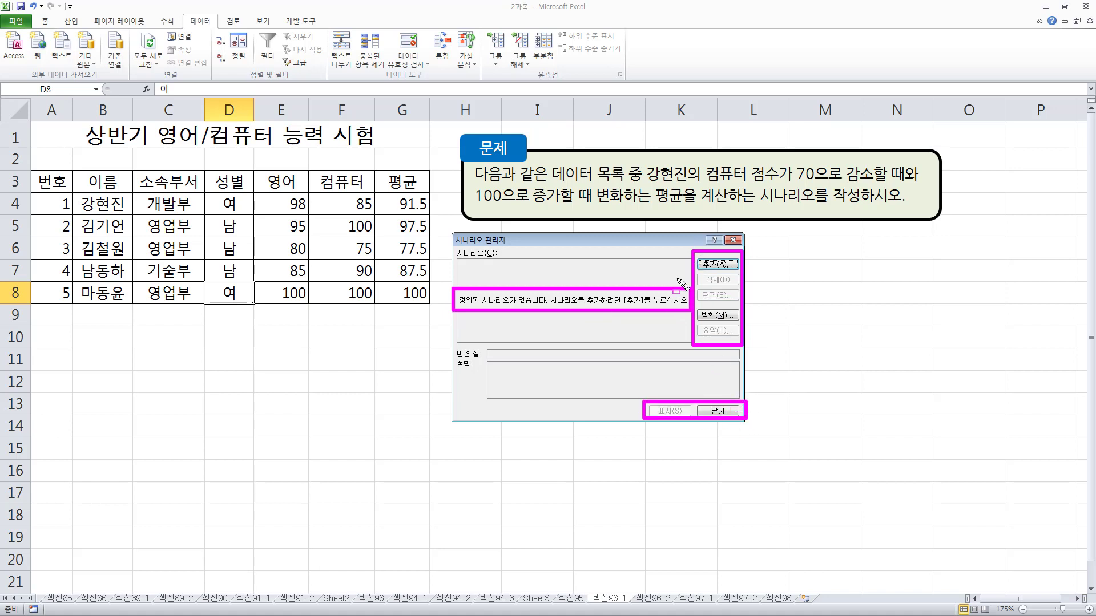
key(Escape)
Add a new scenario and name it 컴퓨터점수감소
click(716, 265)
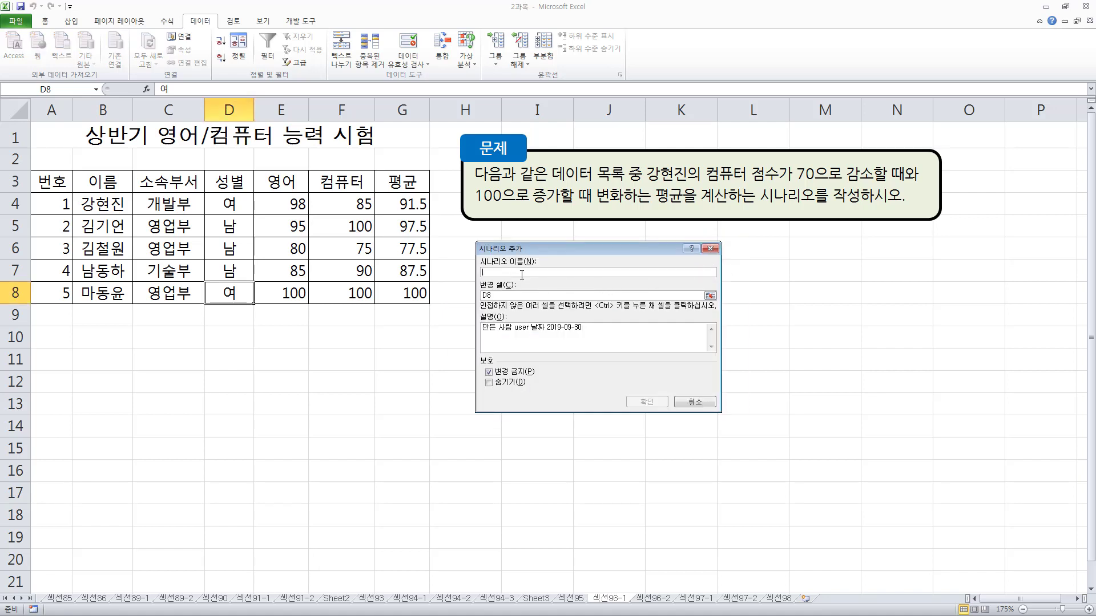
mouse_move(477, 258)
mouse_down()
mouse_move(537, 276)
mouse_move(517, 301)
mouse_up()
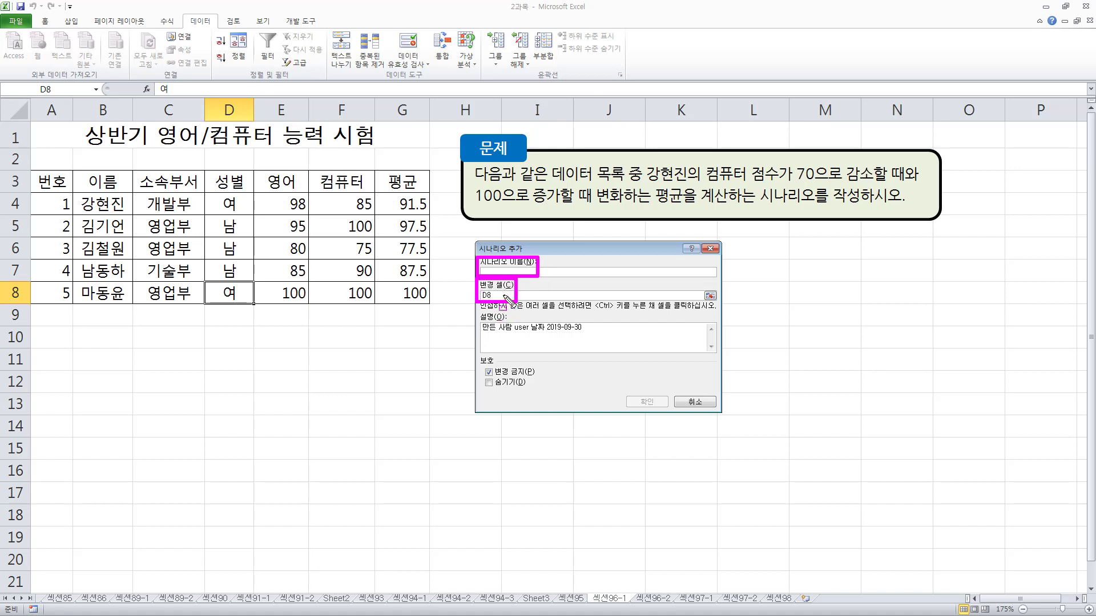
key(Escape)
click(555, 273)
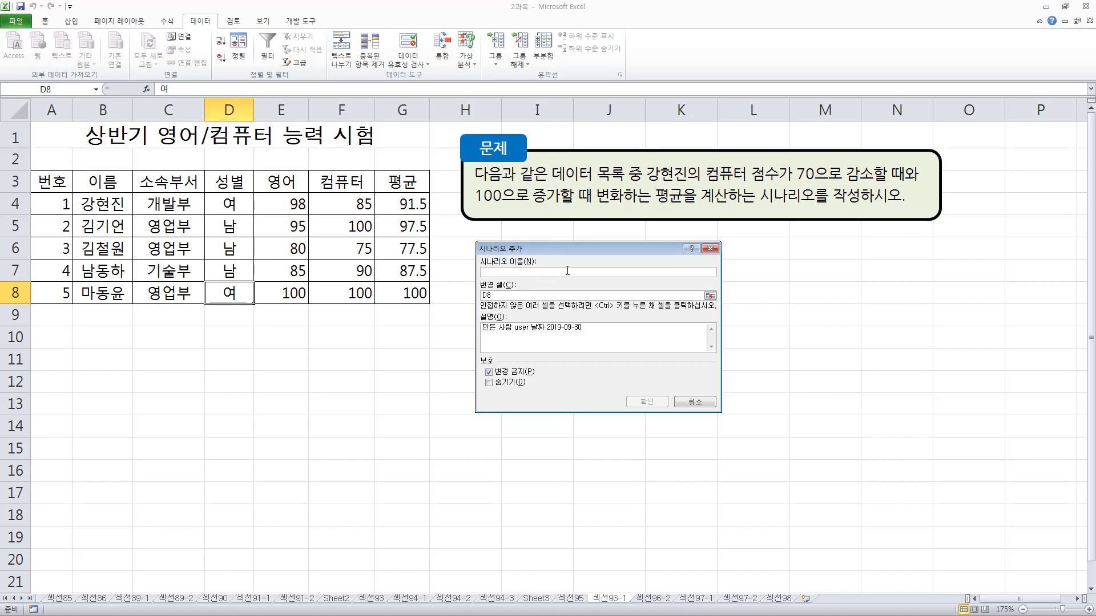
text(감소)
key(BackSpace)
key(BackSpace)
key(BackSpace)
text(컴퓨터점수감소)
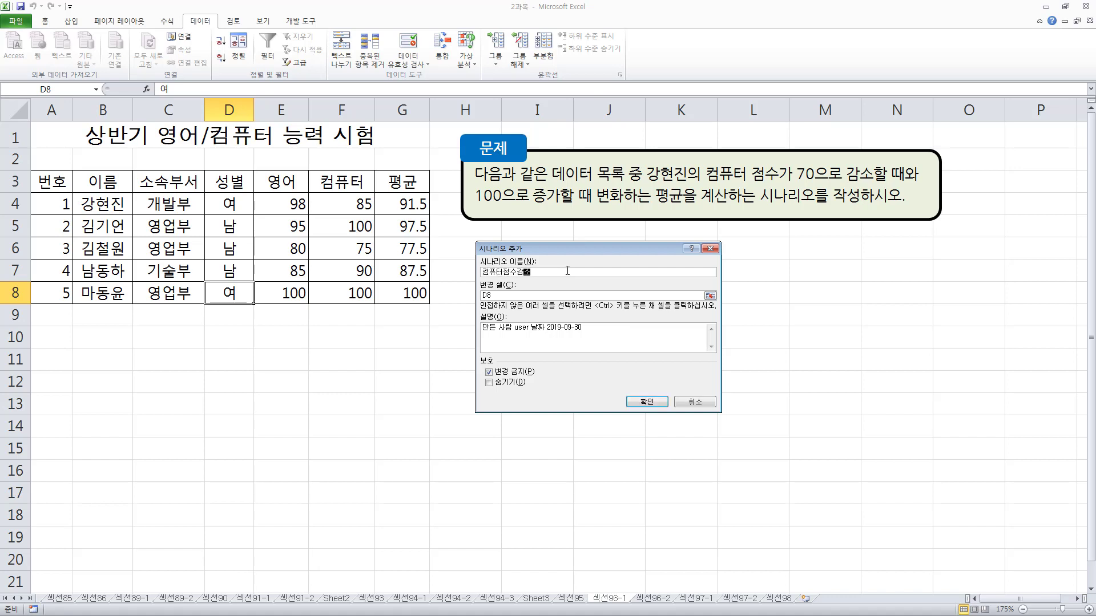
Set the scenario's changing cell to F4, the first row's 컴퓨터 score, and confirm the scenario definition
click(504, 294)
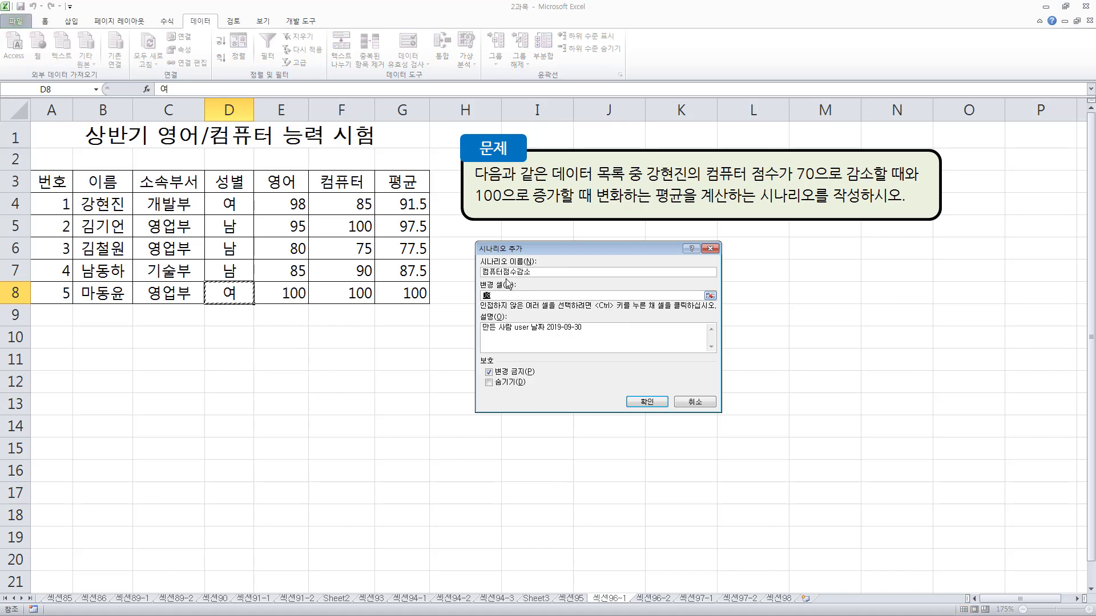
click(354, 204)
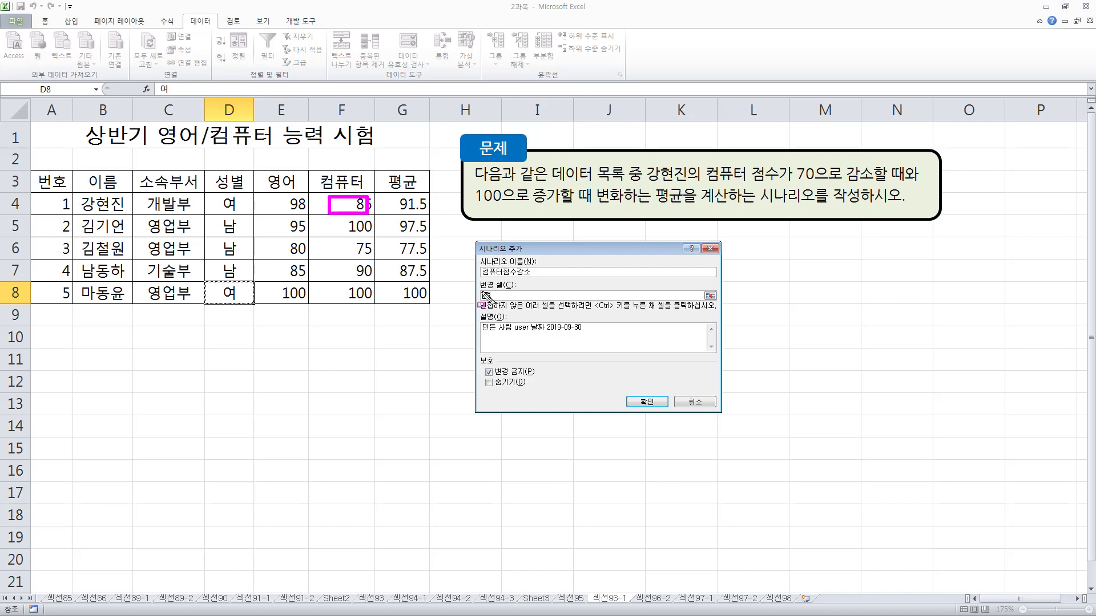
key(Escape)
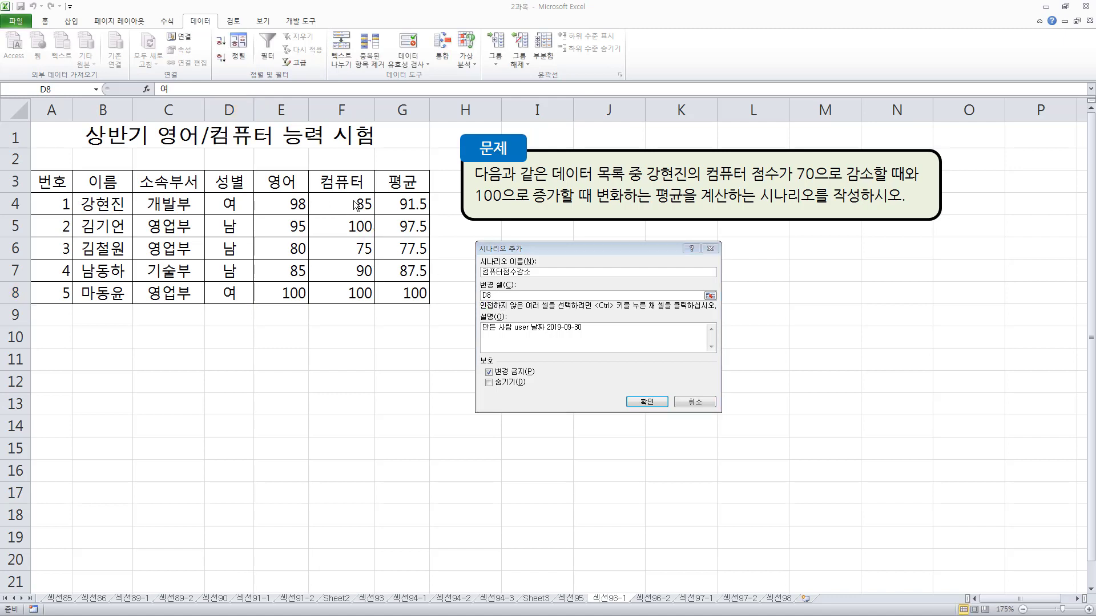
click(354, 205)
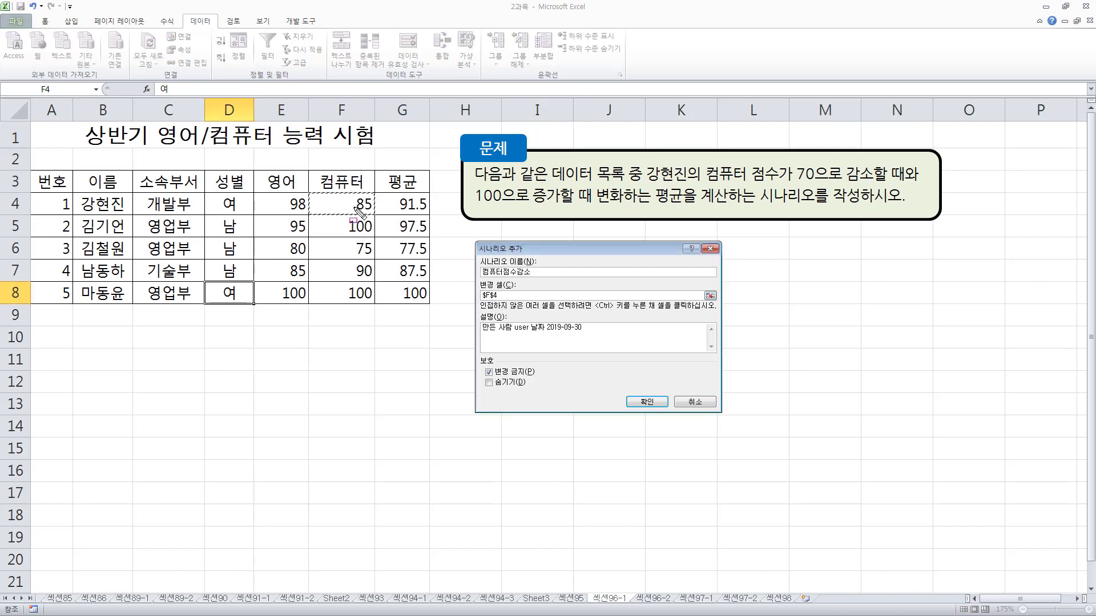
drag(471, 285, 504, 305)
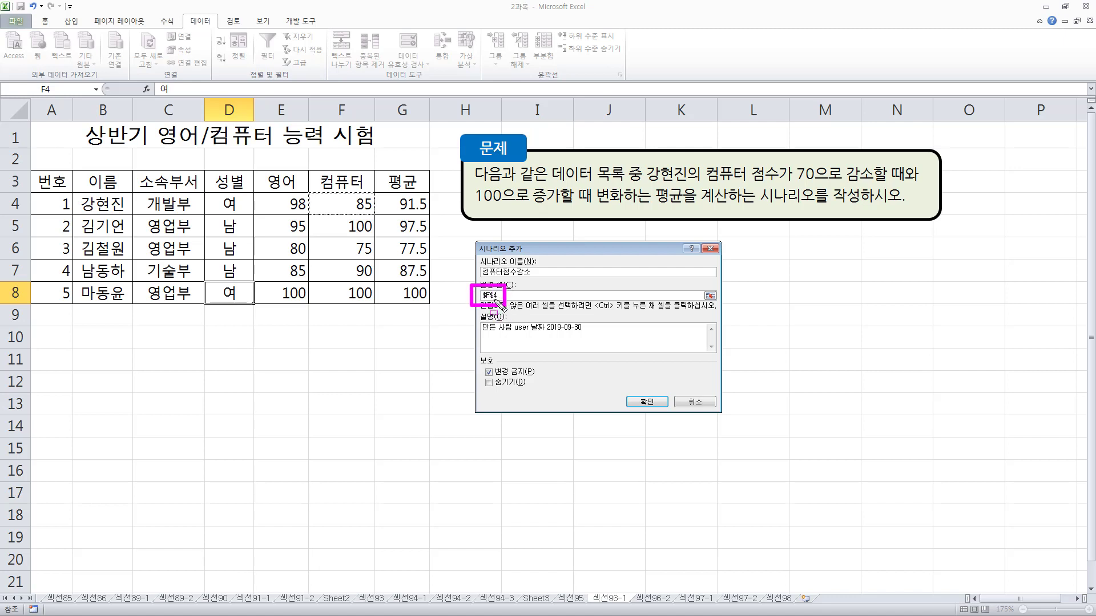
drag(327, 193, 382, 219)
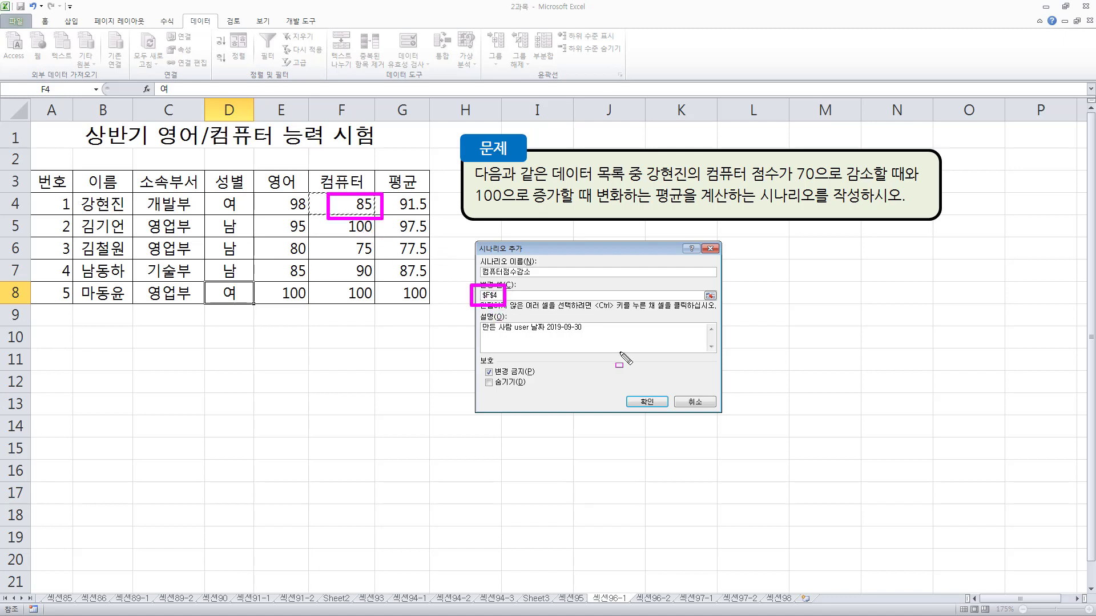
drag(628, 389, 662, 417)
key(Escape)
click(646, 400)
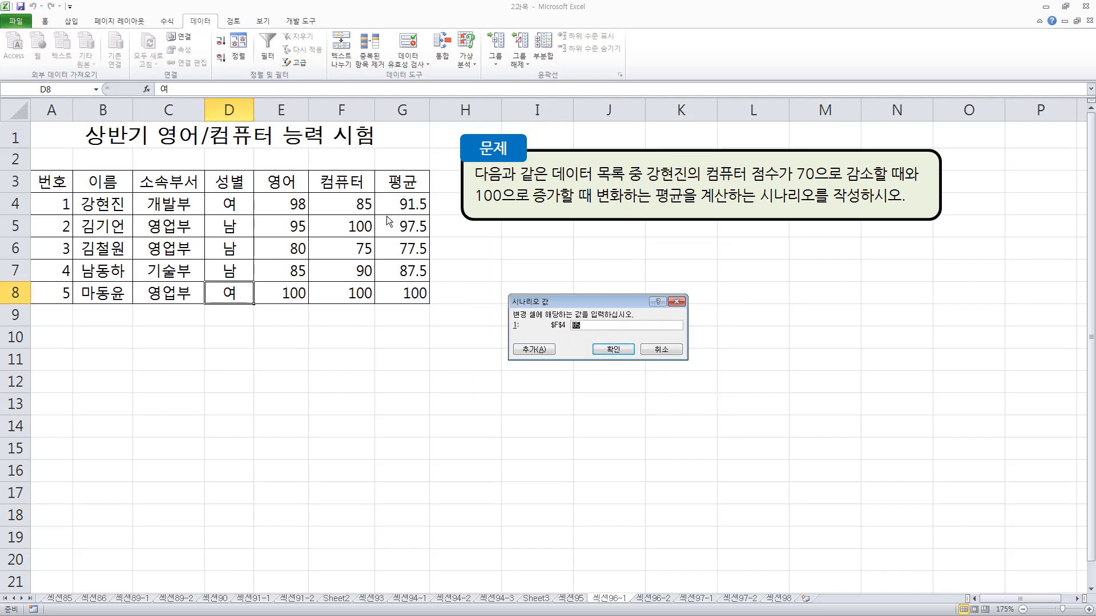
Set the scenario value for cell F4 to 70 and confirm it
drag(345, 190, 380, 219)
mouse_move(566, 314)
mouse_down()
mouse_move(592, 336)
mouse_move(586, 351)
mouse_up()
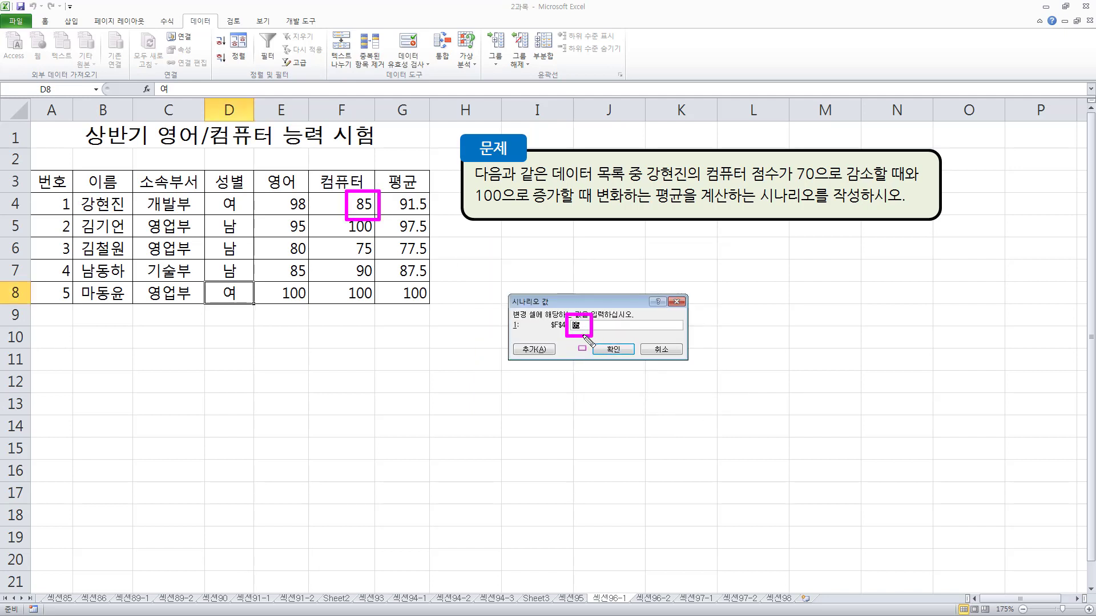
key(ctrl+z)
mouse_move(786, 161)
mouse_down()
mouse_move(824, 183)
mouse_move(901, 185)
mouse_up()
key(Escape)
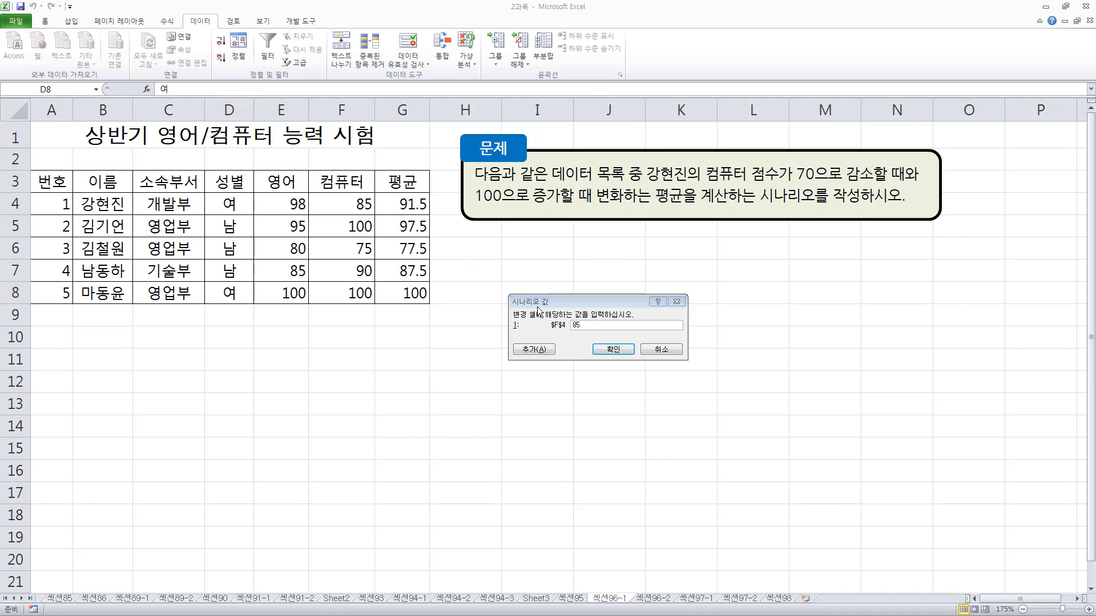
text(70)
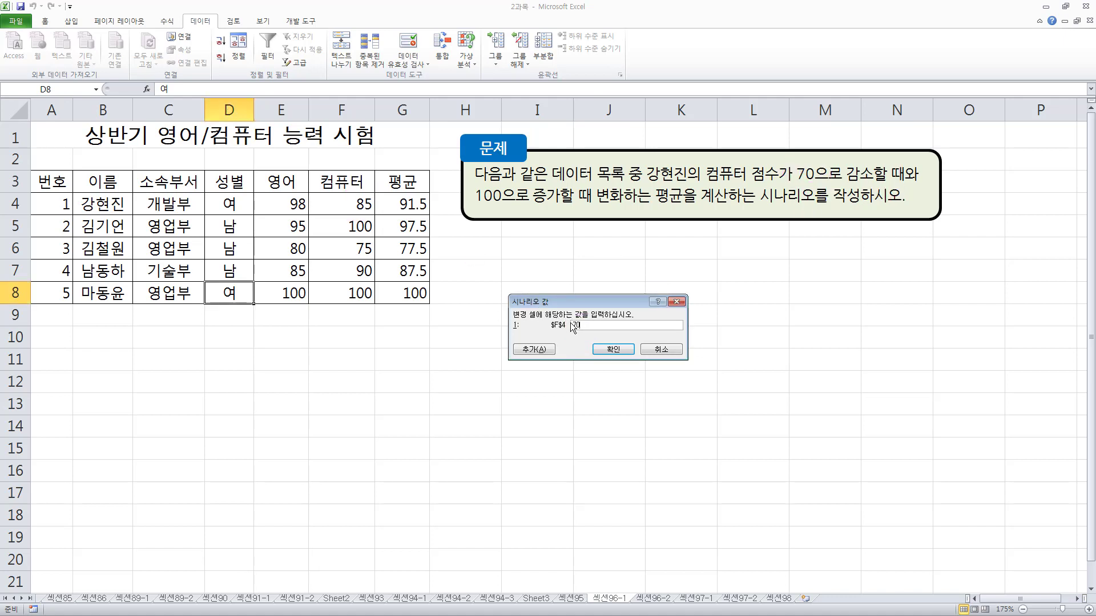
click(612, 349)
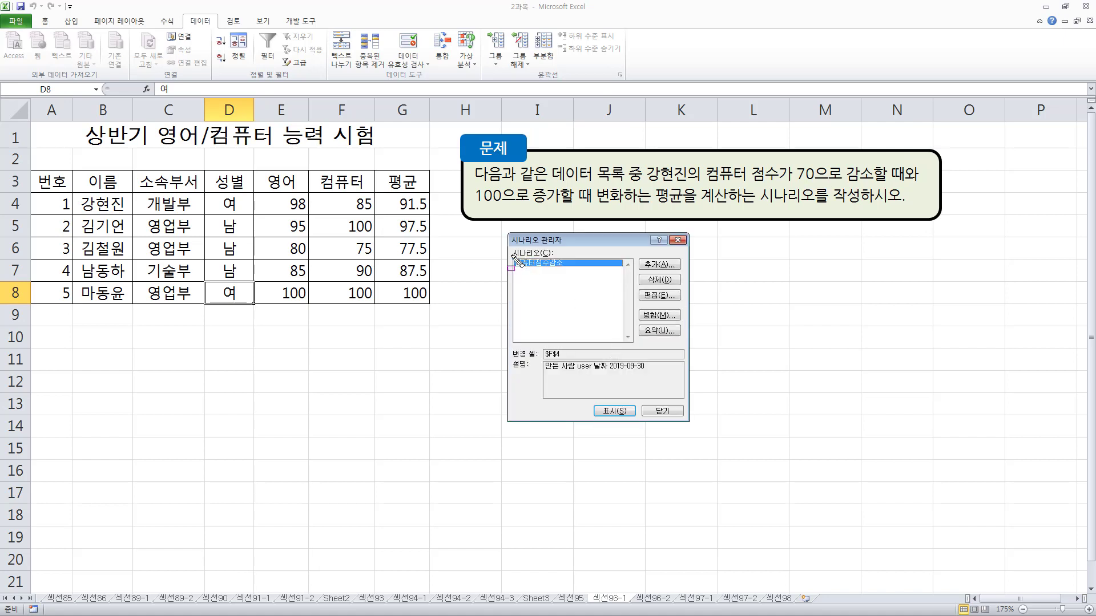
Add a second scenario in the Scenario Manager and name it 컴퓨터점수증가
drag(511, 255, 575, 272)
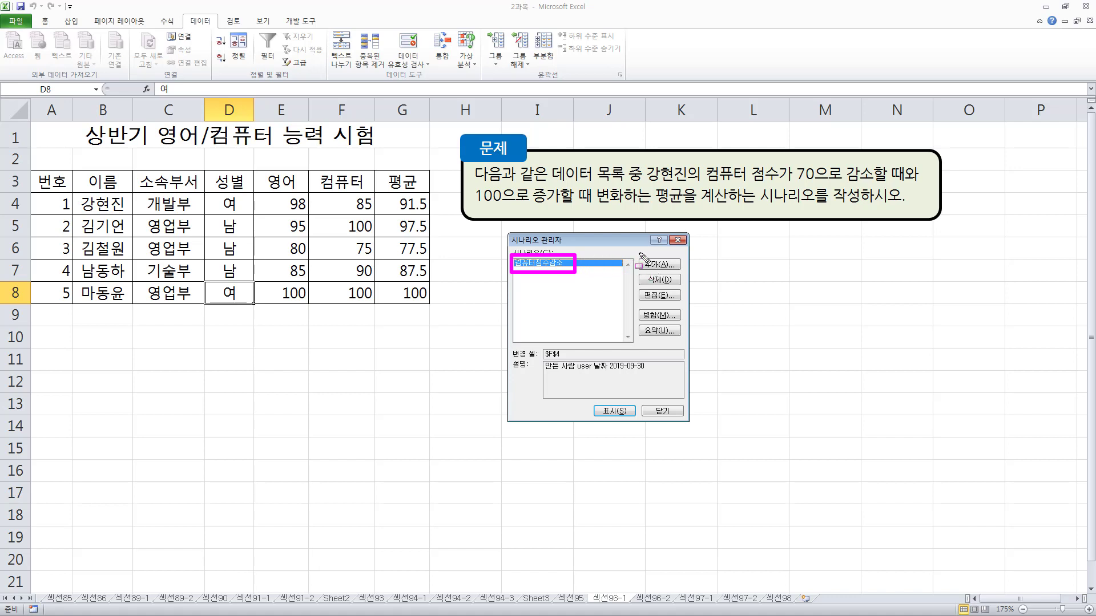
drag(638, 256, 684, 272)
key(Escape)
click(672, 269)
click(673, 272)
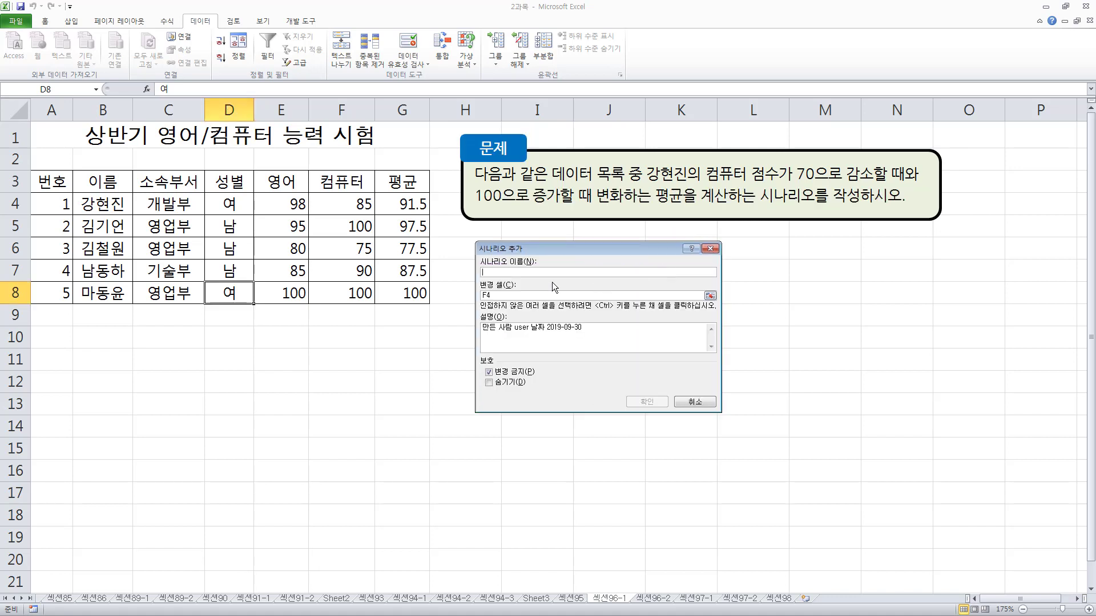
mouse_move(482, 261)
mouse_down()
mouse_move(543, 278)
mouse_move(529, 303)
mouse_up()
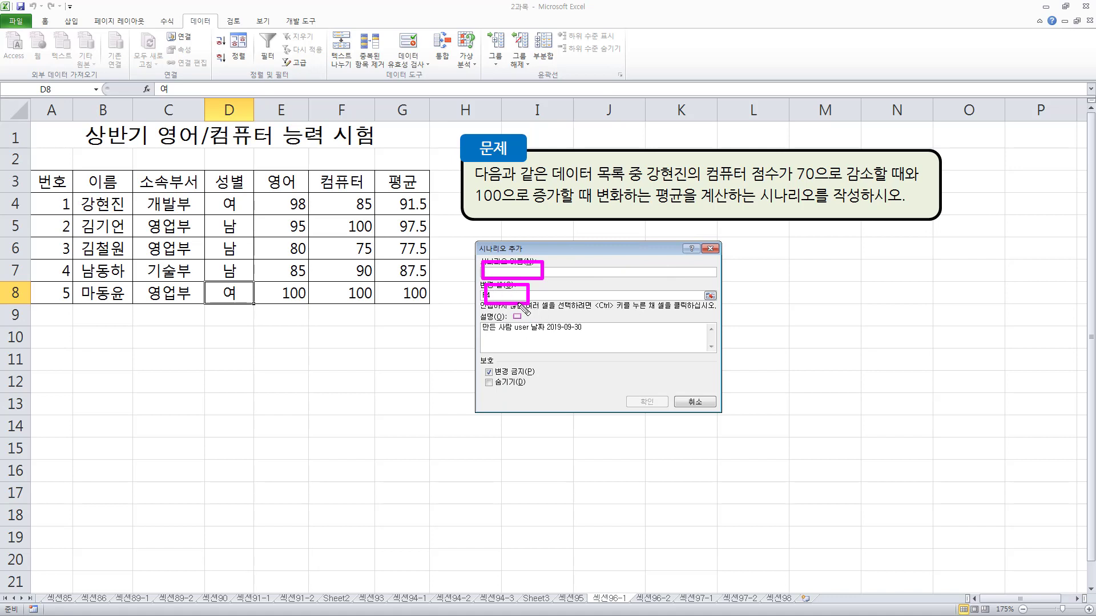
drag(619, 392, 651, 406)
key(Escape)
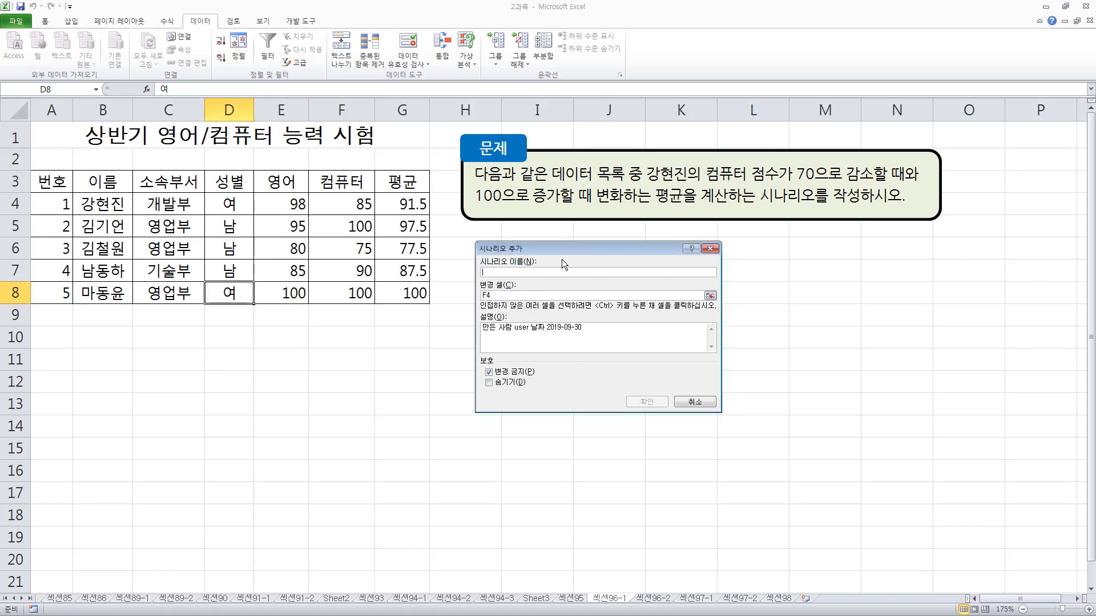
text(컴퓨터점수증가)
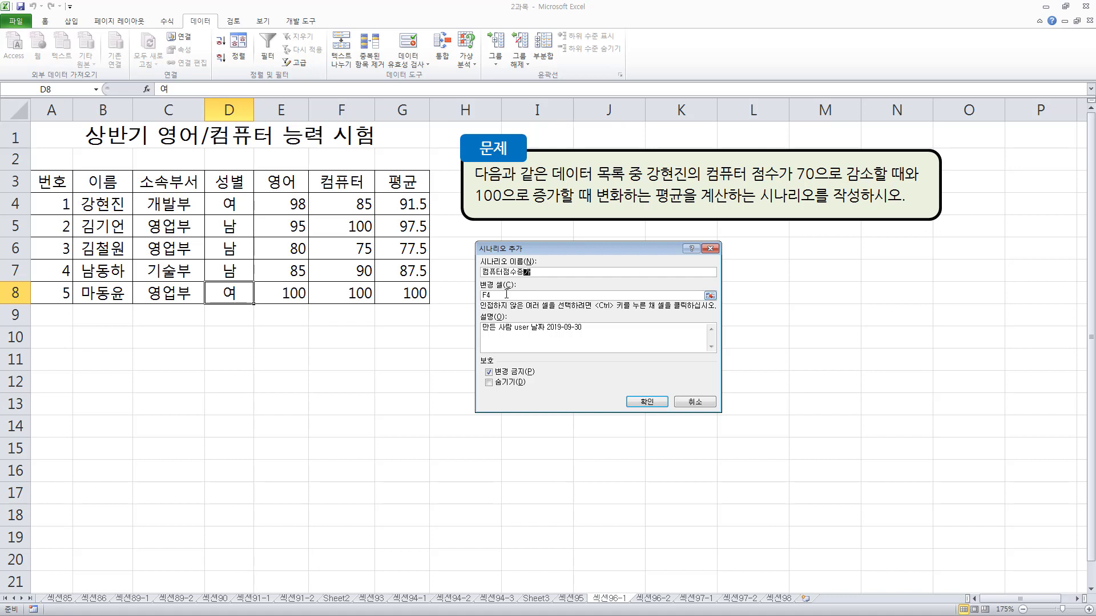
Keep F4 as the new scenario's changing cell, set its value to 100 and confirm it
key(Tab)
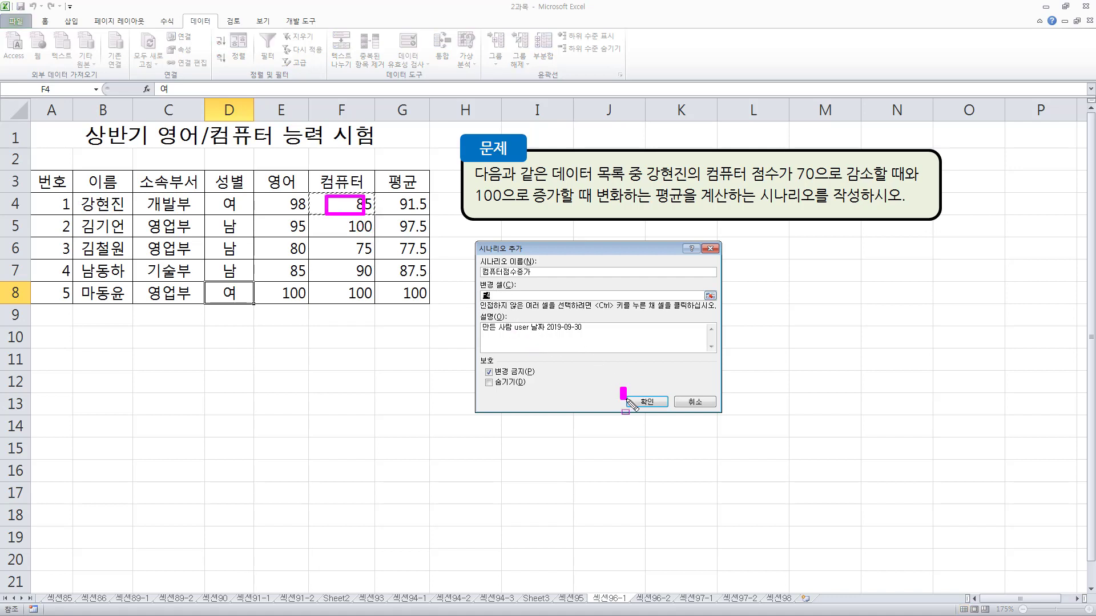
click(659, 404)
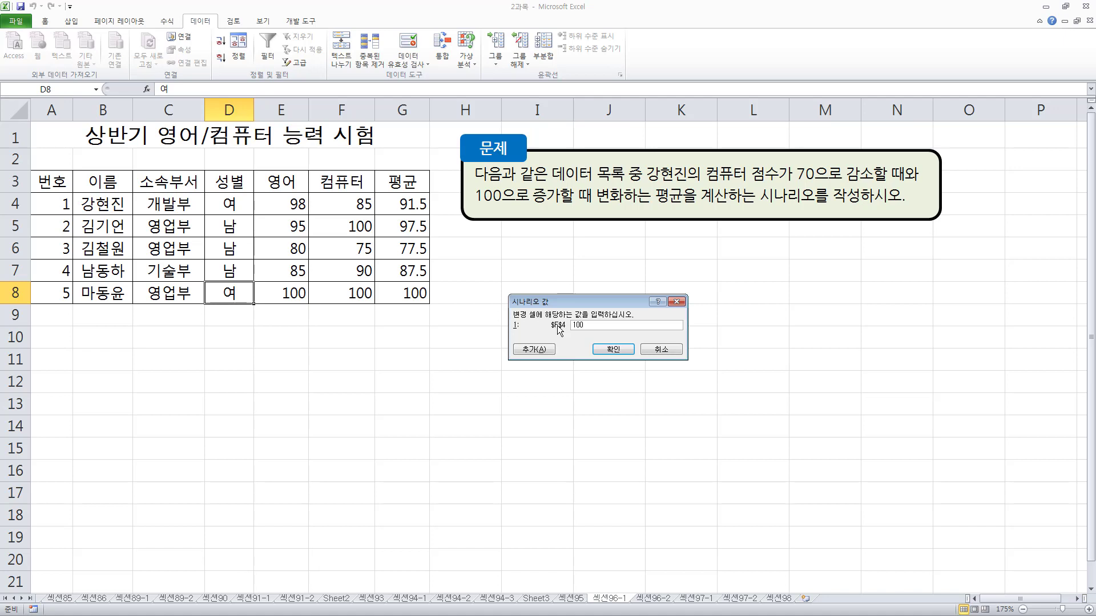
click(612, 346)
drag(510, 258, 577, 275)
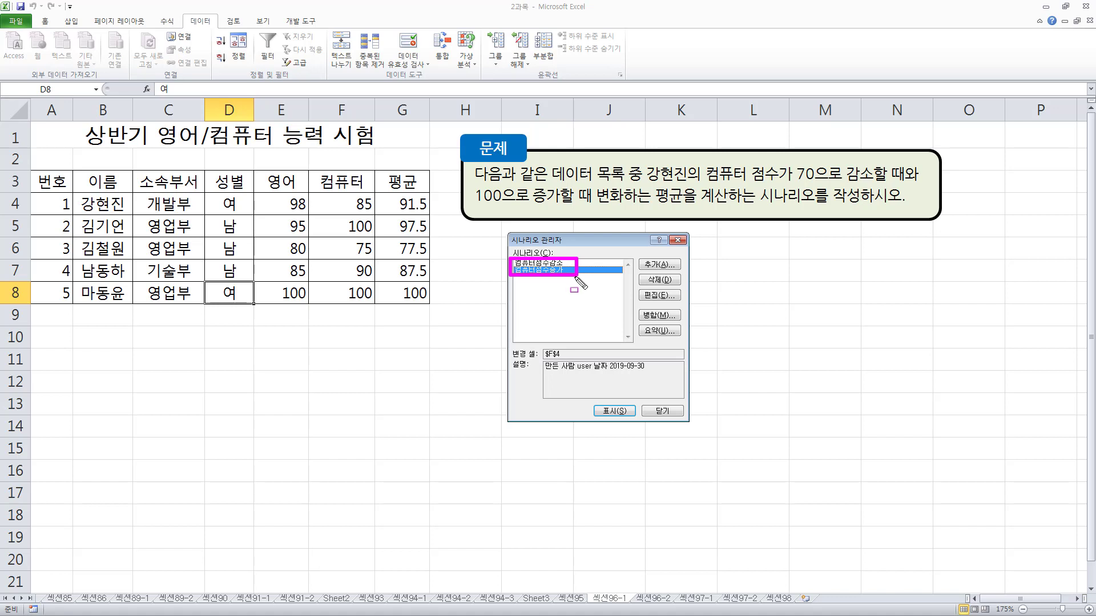
mouse_move(469, 158)
mouse_down()
mouse_move(912, 196)
mouse_move(920, 207)
mouse_up()
key(Escape)
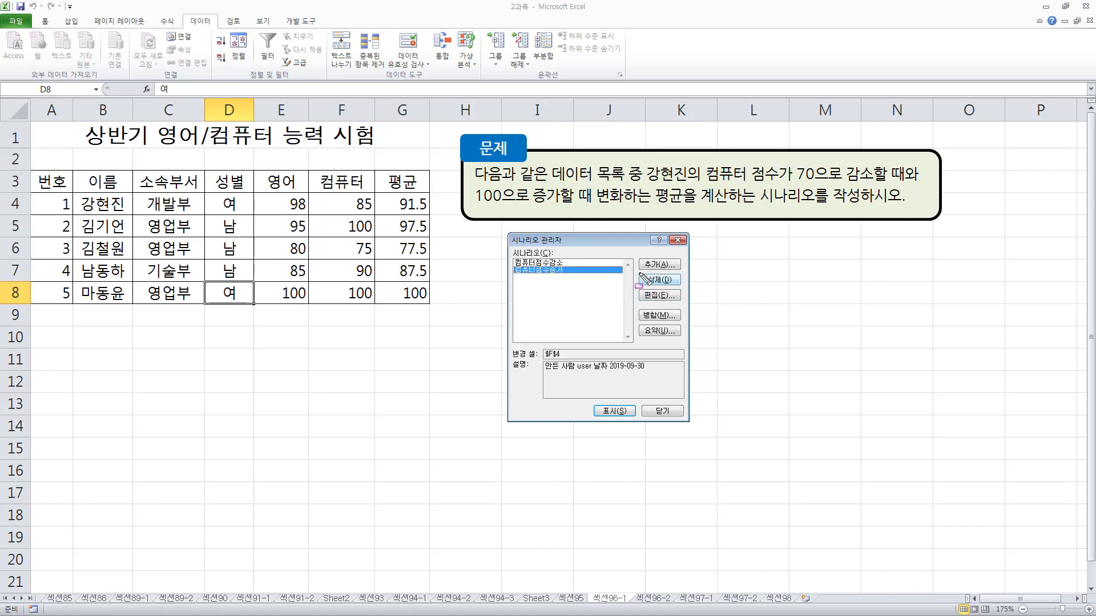
mouse_move(638, 272)
mouse_down()
mouse_move(687, 286)
mouse_move(695, 338)
mouse_up()
drag(586, 399, 632, 421)
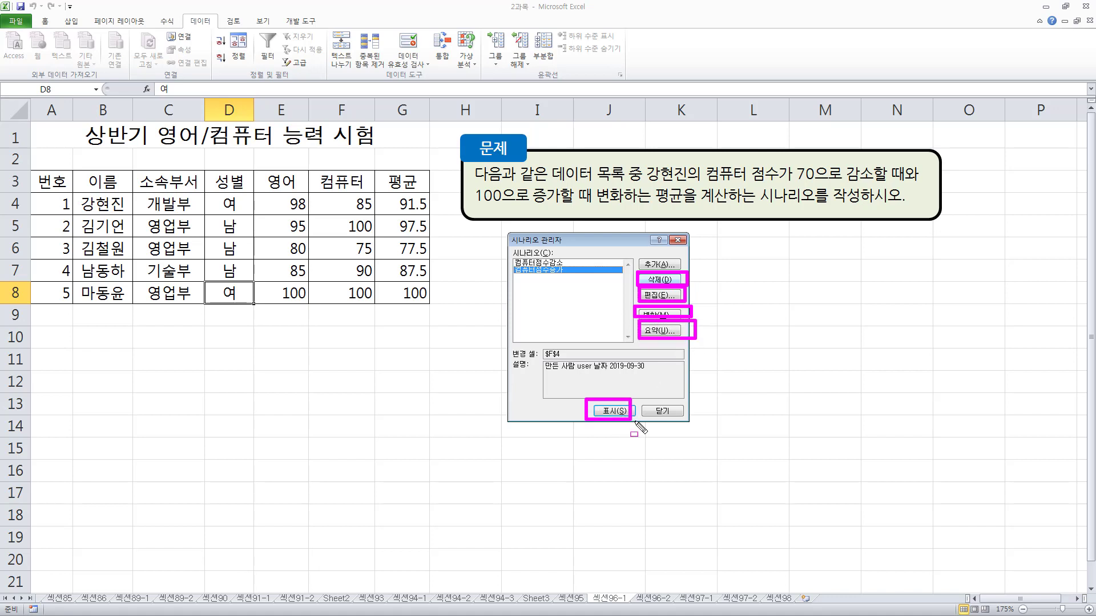
key(Escape)
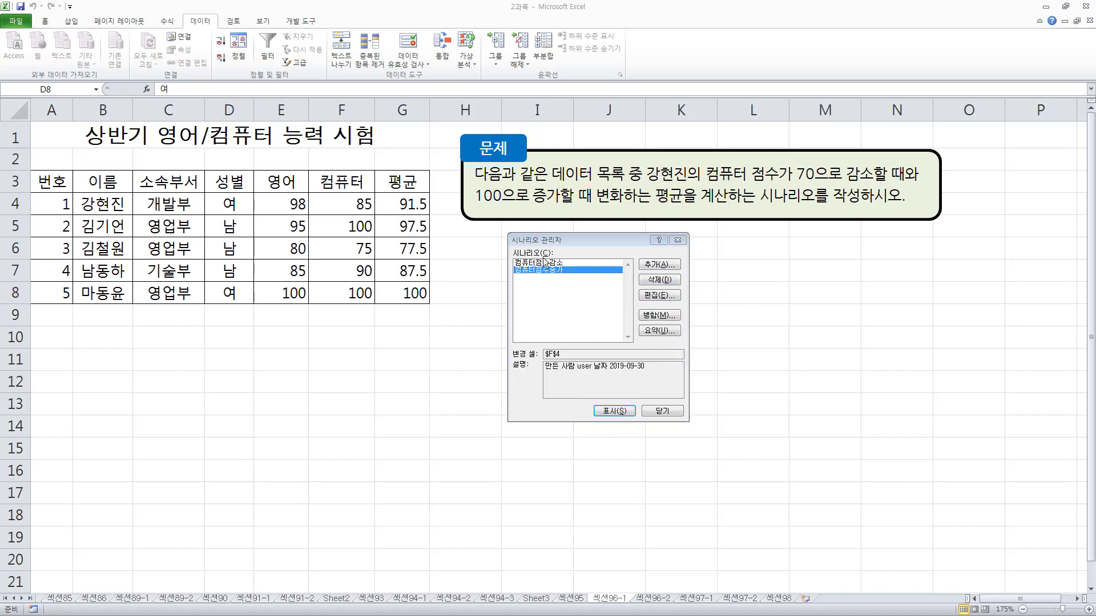
Create a scenario summary (시나리오 요약) report of both scenarios with G4, the first row's average, as the result cell
click(594, 264)
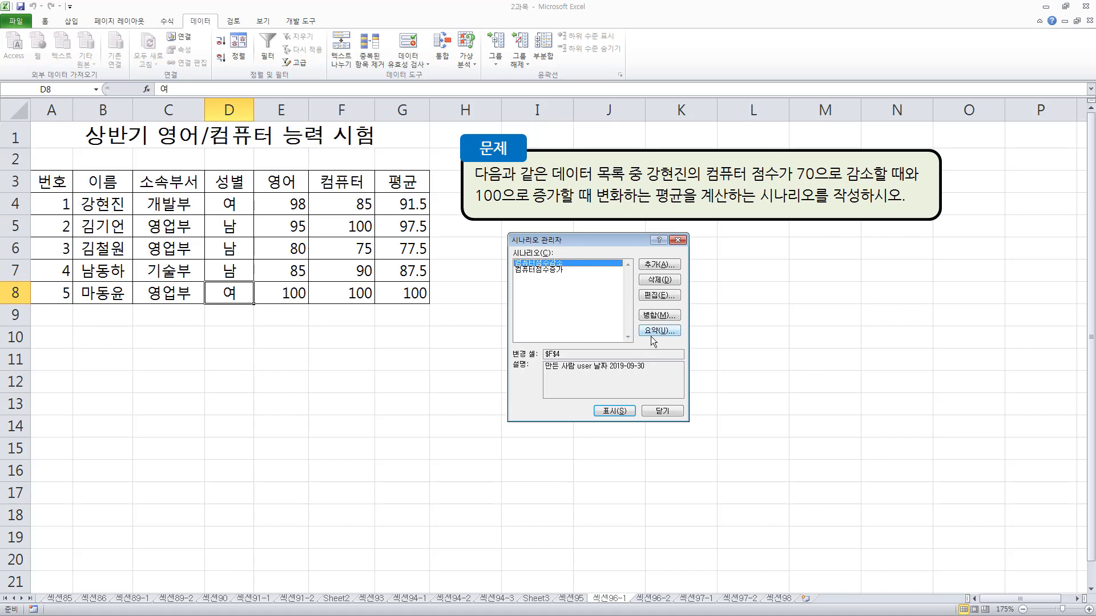
mouse_move(630, 319)
mouse_down()
mouse_move(646, 339)
mouse_move(689, 342)
mouse_up()
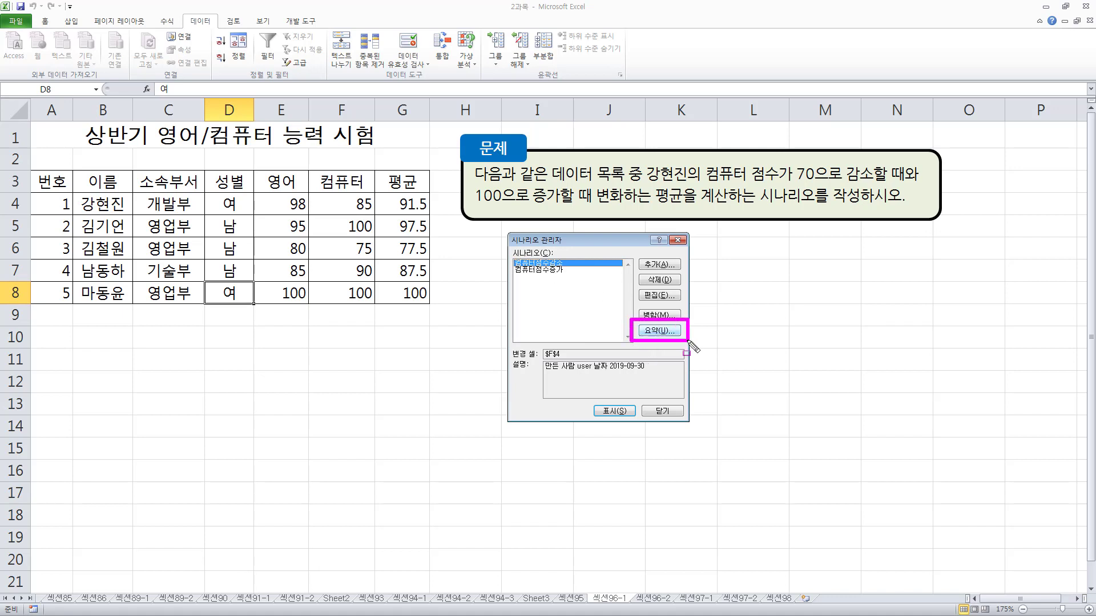
click(659, 331)
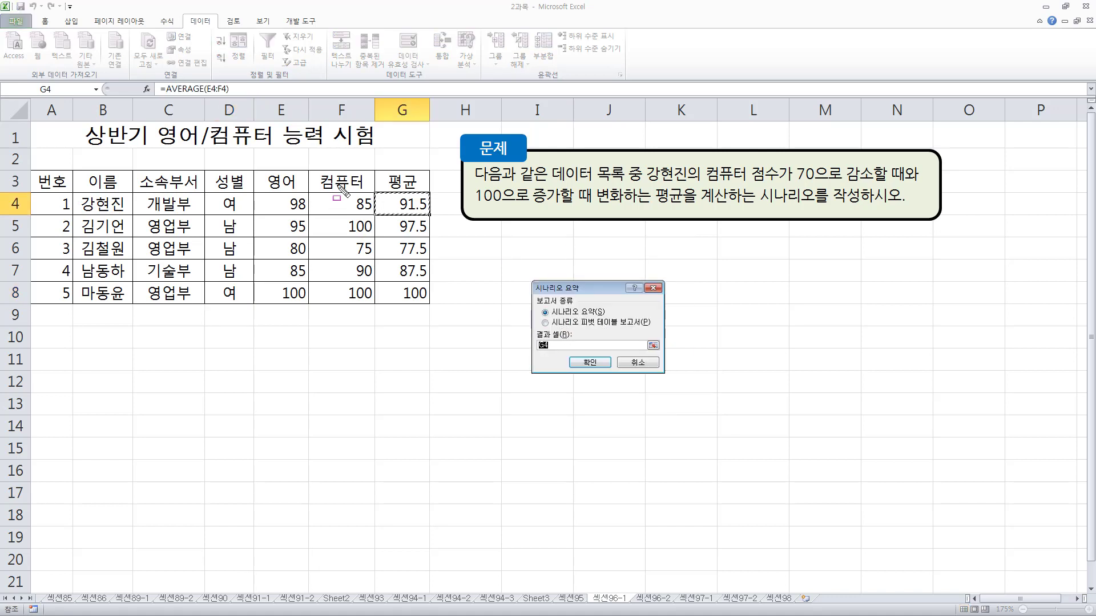
drag(334, 188, 375, 216)
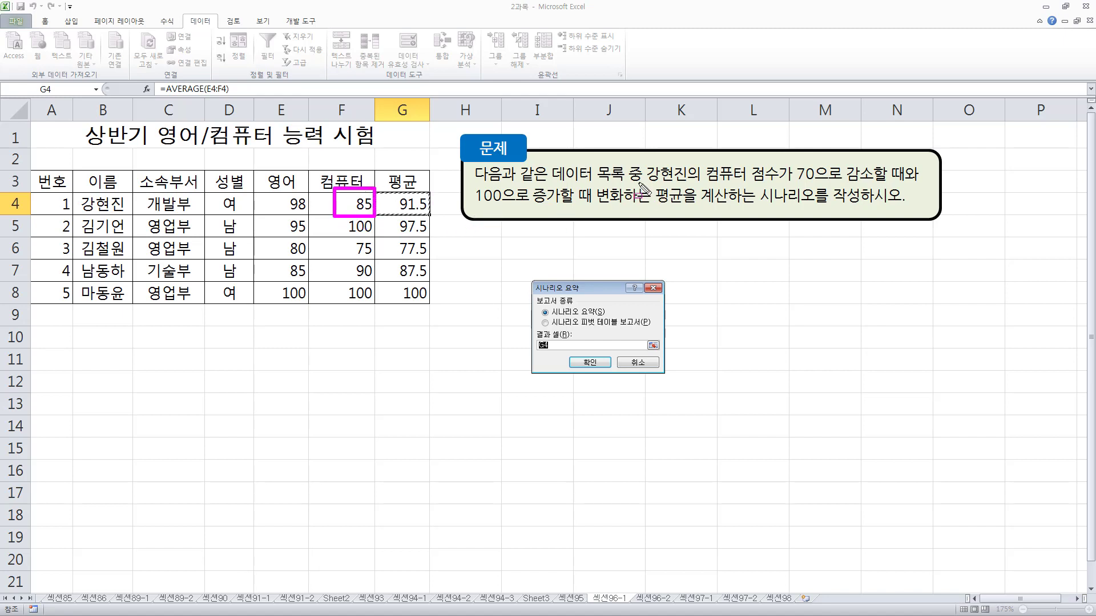
mouse_move(592, 184)
mouse_down()
mouse_move(621, 209)
mouse_move(736, 211)
mouse_up()
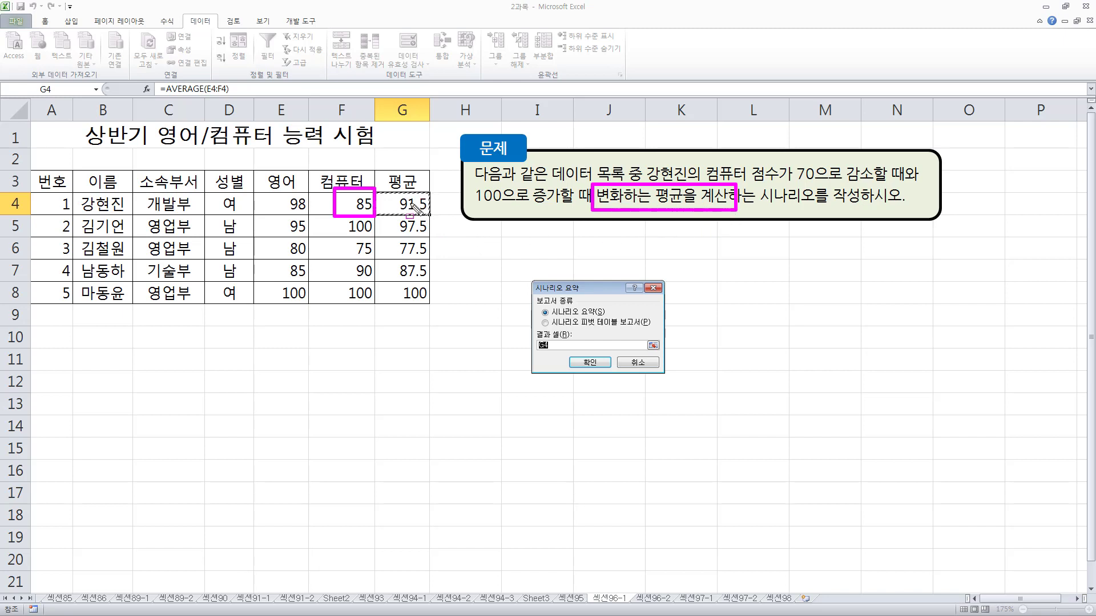
drag(532, 335, 562, 354)
drag(398, 193, 435, 216)
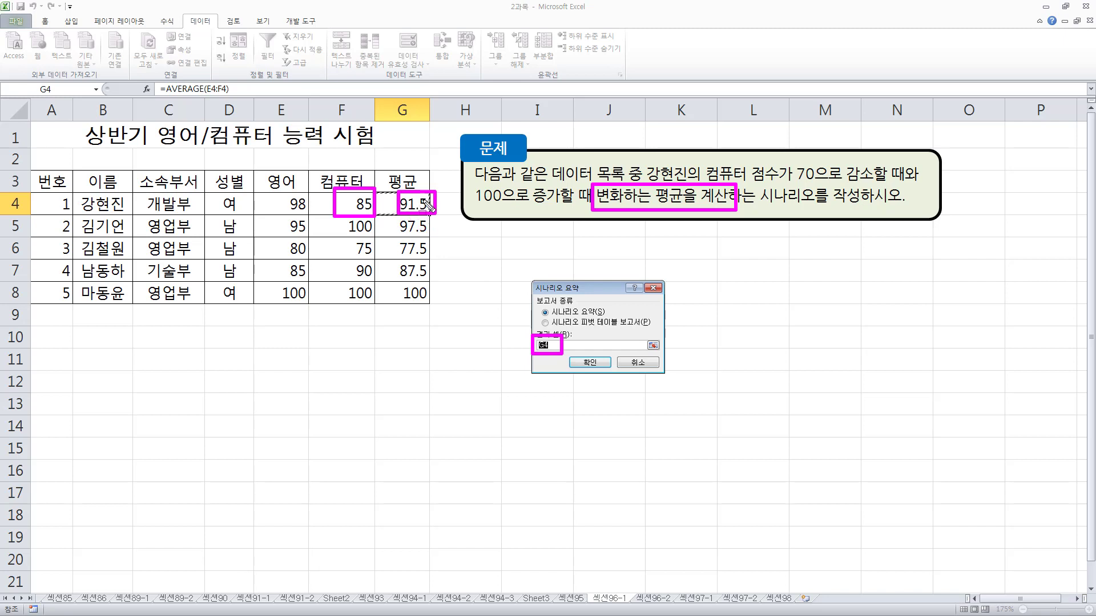
mouse_move(526, 277)
mouse_down()
mouse_move(605, 301)
mouse_move(599, 294)
mouse_up()
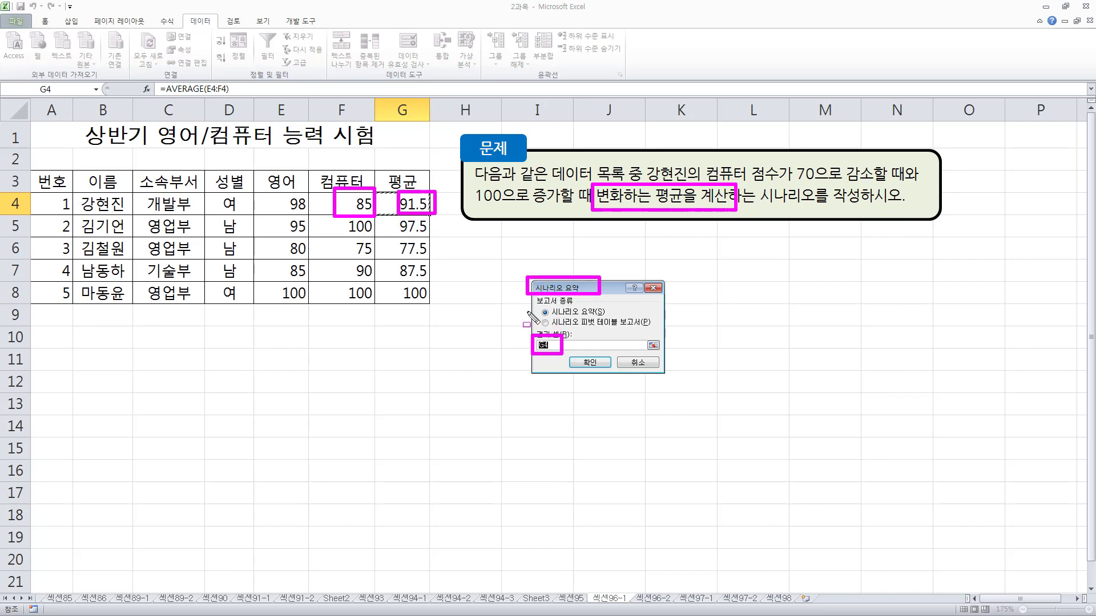
mouse_move(531, 302)
mouse_down()
mouse_move(609, 329)
mouse_move(656, 330)
mouse_up()
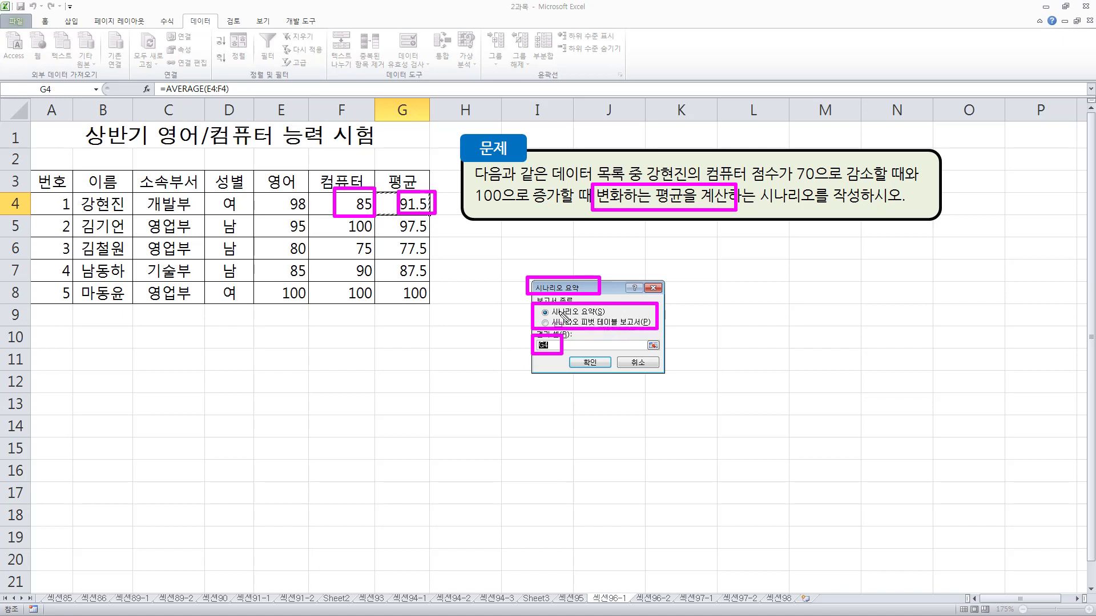
drag(570, 351, 605, 368)
key(Escape)
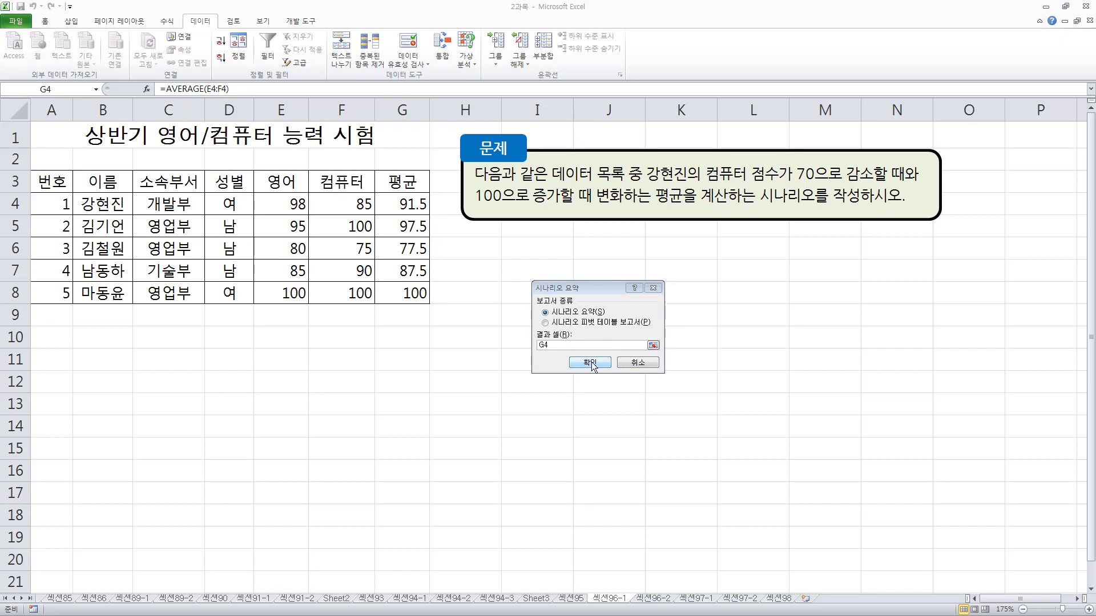
click(591, 364)
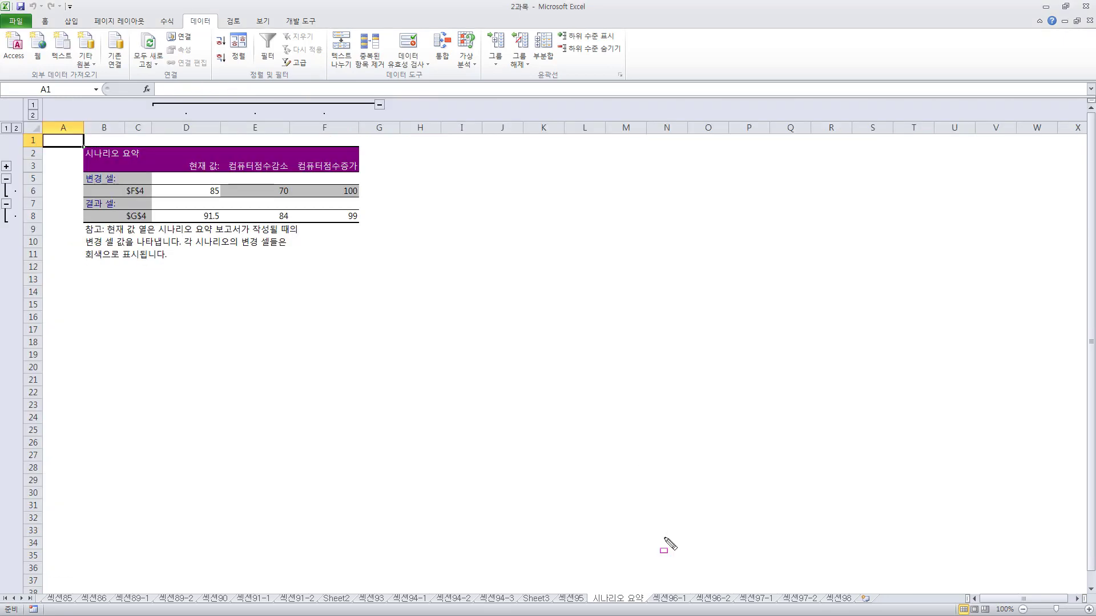
Examine the summary report's changing cell and result cell values for the current state and both computer-score scenarios
drag(649, 583, 694, 608)
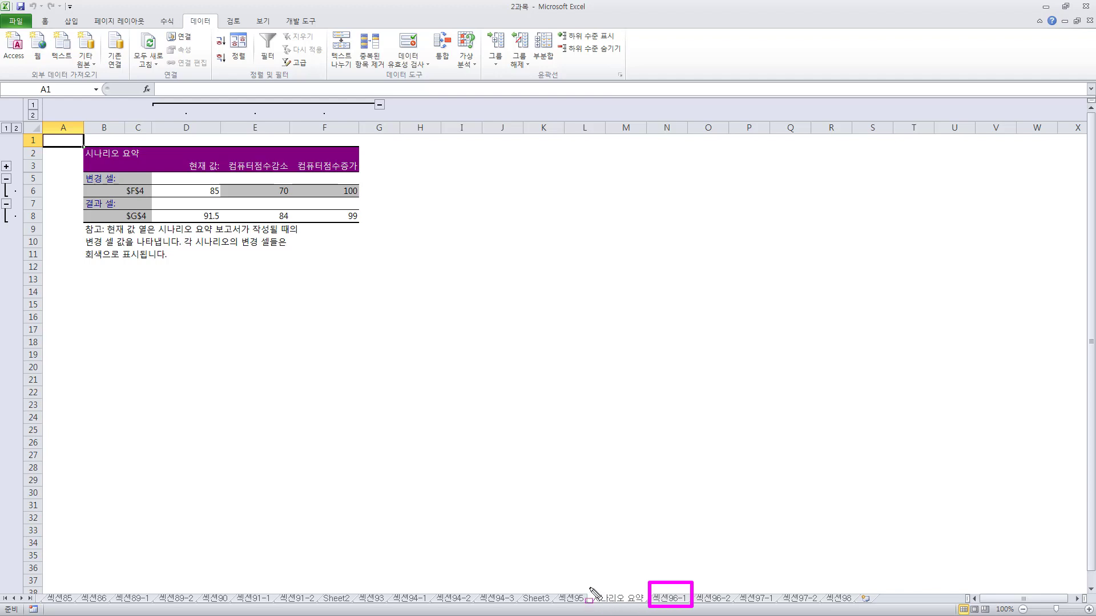
mouse_move(589, 586)
mouse_down()
mouse_move(657, 608)
mouse_move(643, 607)
mouse_up()
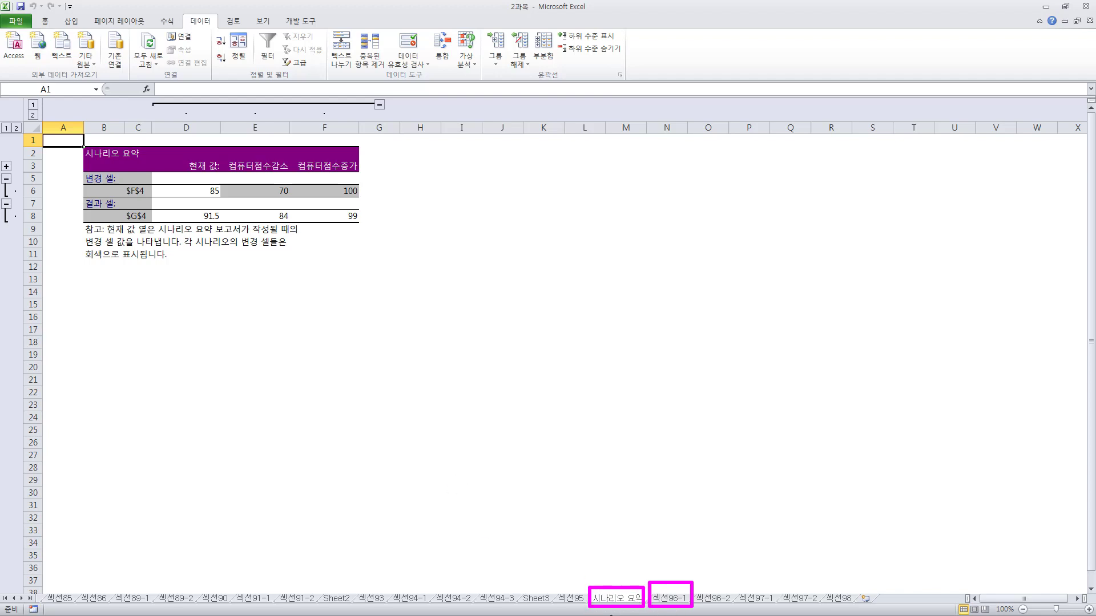
drag(59, 139, 399, 267)
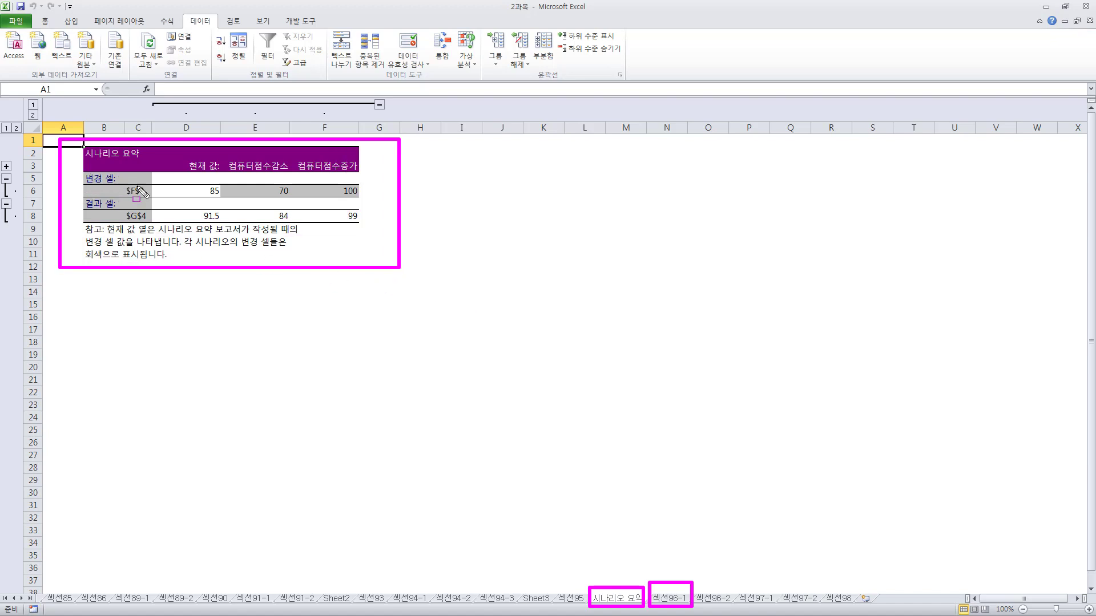
drag(121, 181, 151, 201)
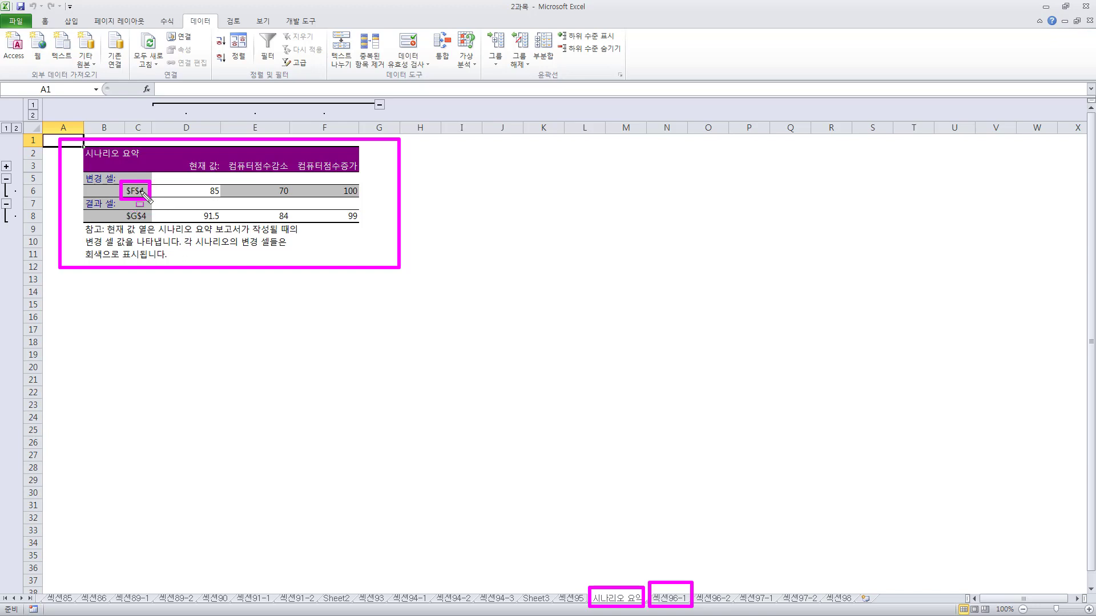
drag(122, 206, 153, 224)
drag(183, 150, 226, 226)
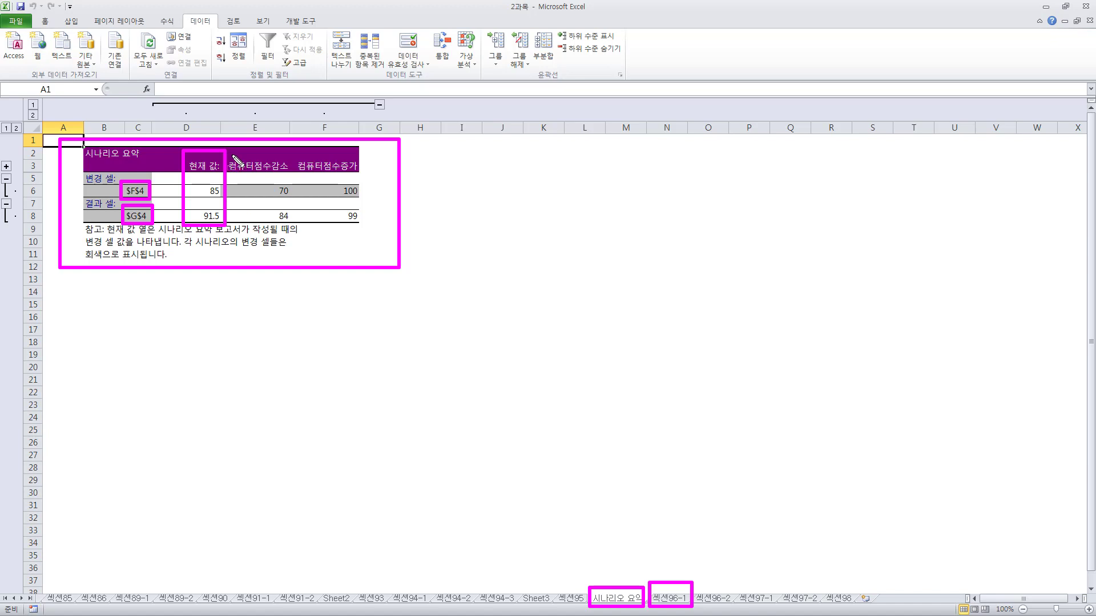
mouse_move(234, 158)
mouse_down()
mouse_move(303, 212)
mouse_move(299, 224)
mouse_up()
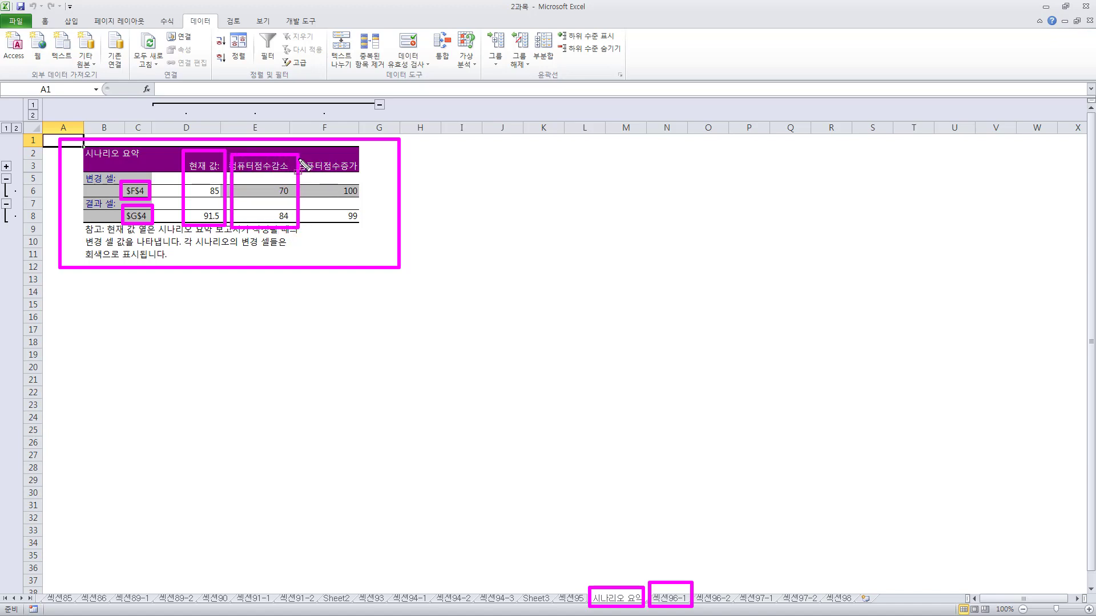
mouse_move(301, 160)
mouse_down()
mouse_move(331, 199)
mouse_move(371, 214)
mouse_move(367, 204)
mouse_move(366, 226)
mouse_up()
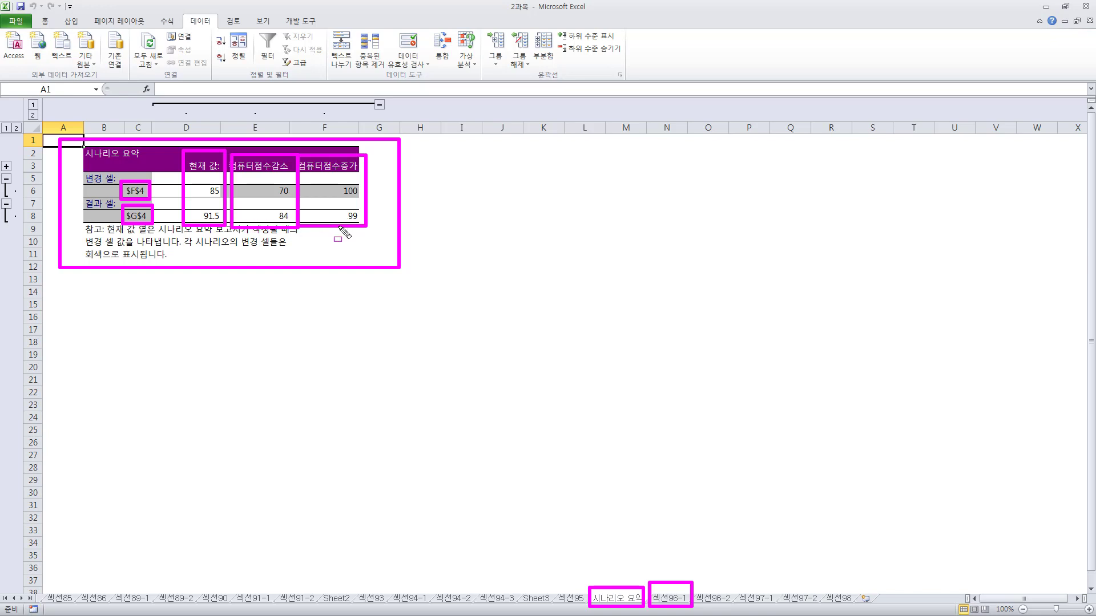
key(Escape)
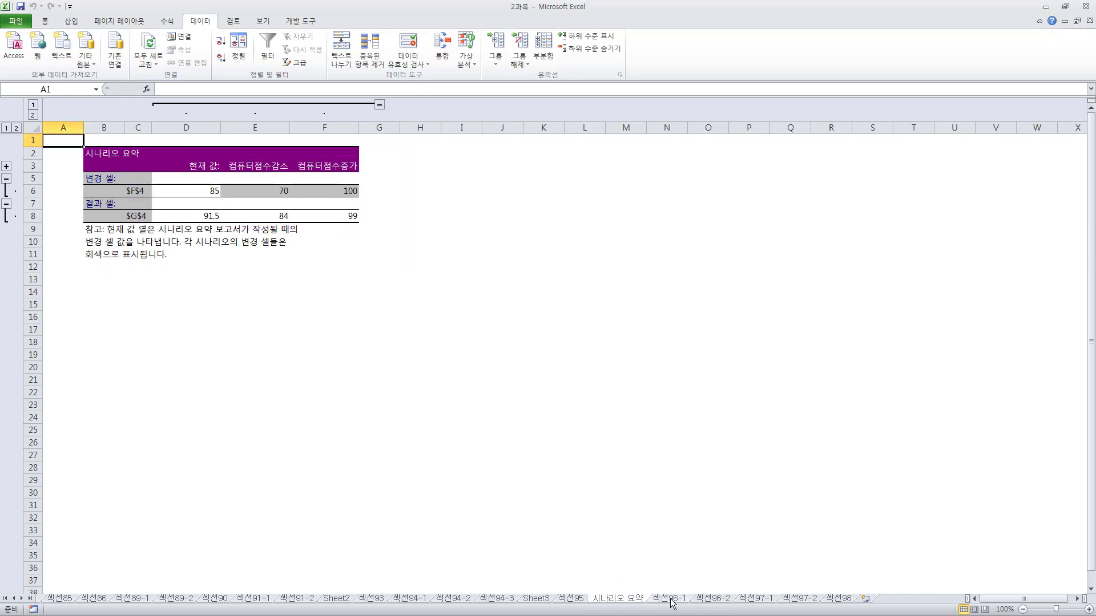
Compare the first row's 컴퓨터 score and 평균 on sheet 섹션96-1 with the changing and result cells in the 시나리오 요약 sheet
click(670, 599)
key(ctrl+2)
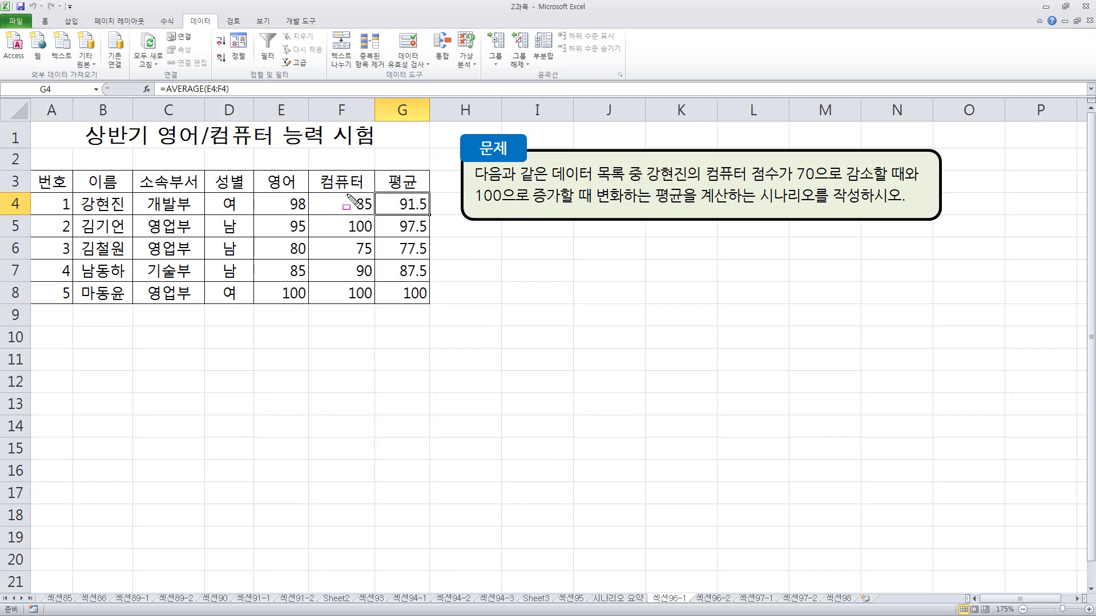
mouse_move(341, 192)
mouse_down()
mouse_move(378, 216)
mouse_move(434, 216)
mouse_up()
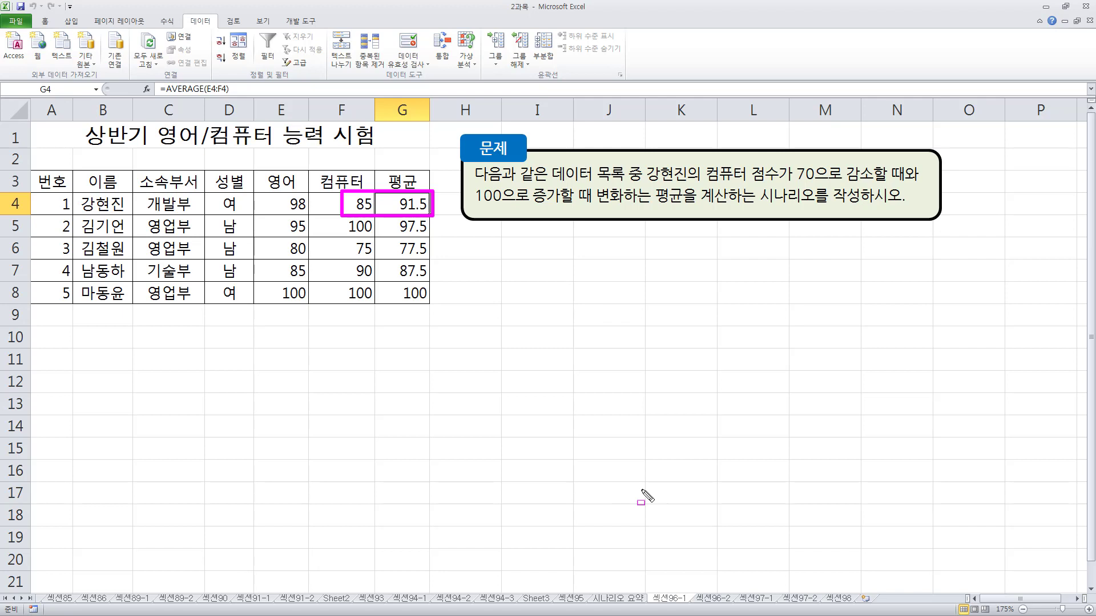
click(618, 598)
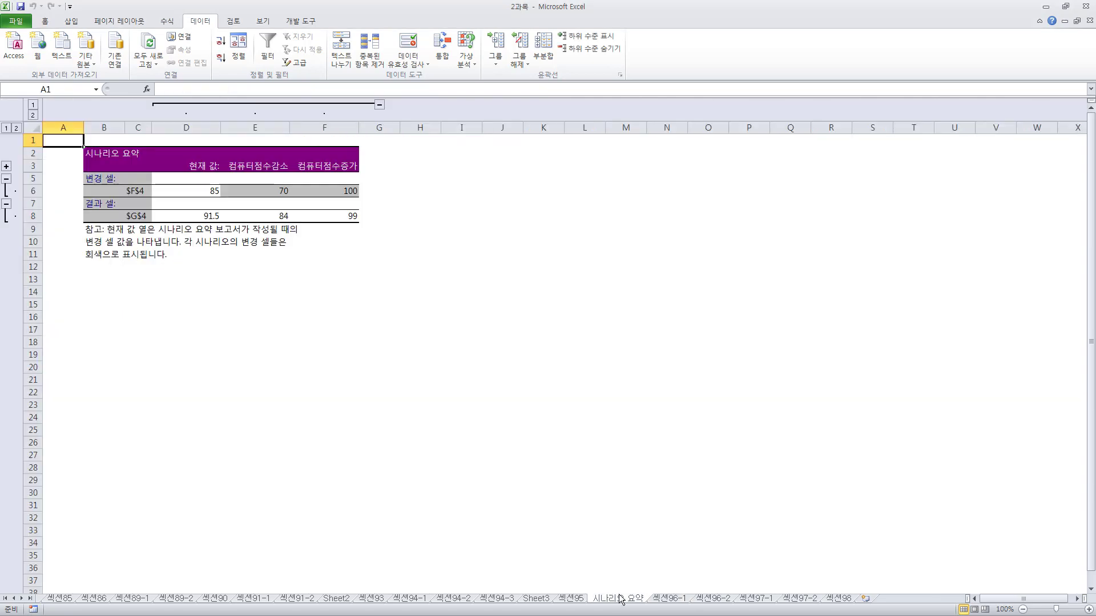
mouse_move(129, 184)
mouse_down()
mouse_move(161, 206)
mouse_move(168, 232)
mouse_up()
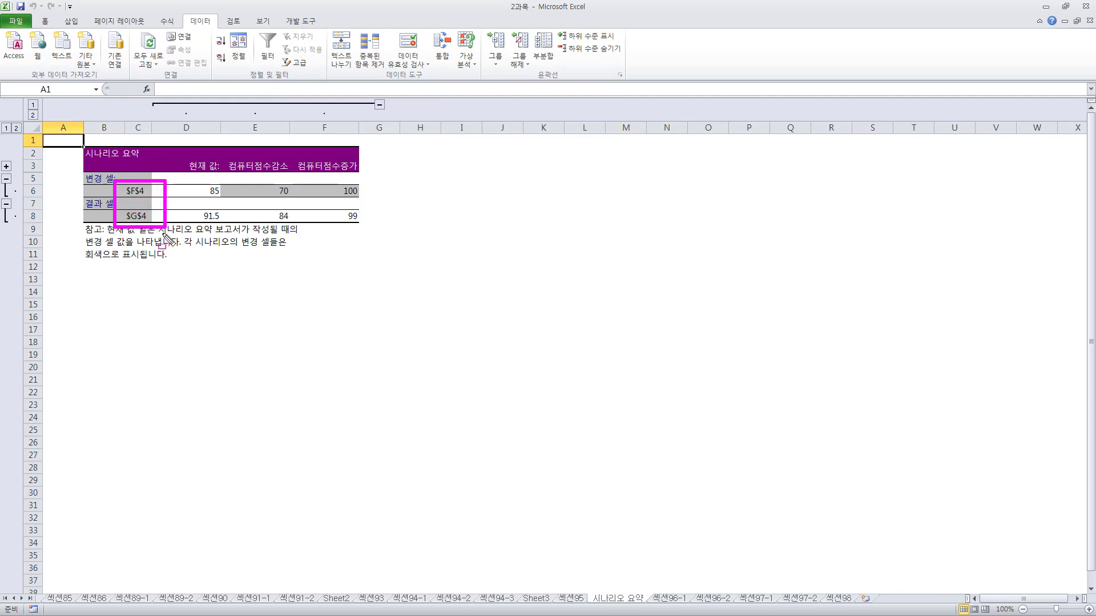
mouse_move(69, 137)
mouse_down()
mouse_move(343, 278)
mouse_move(413, 297)
mouse_move(407, 289)
mouse_up()
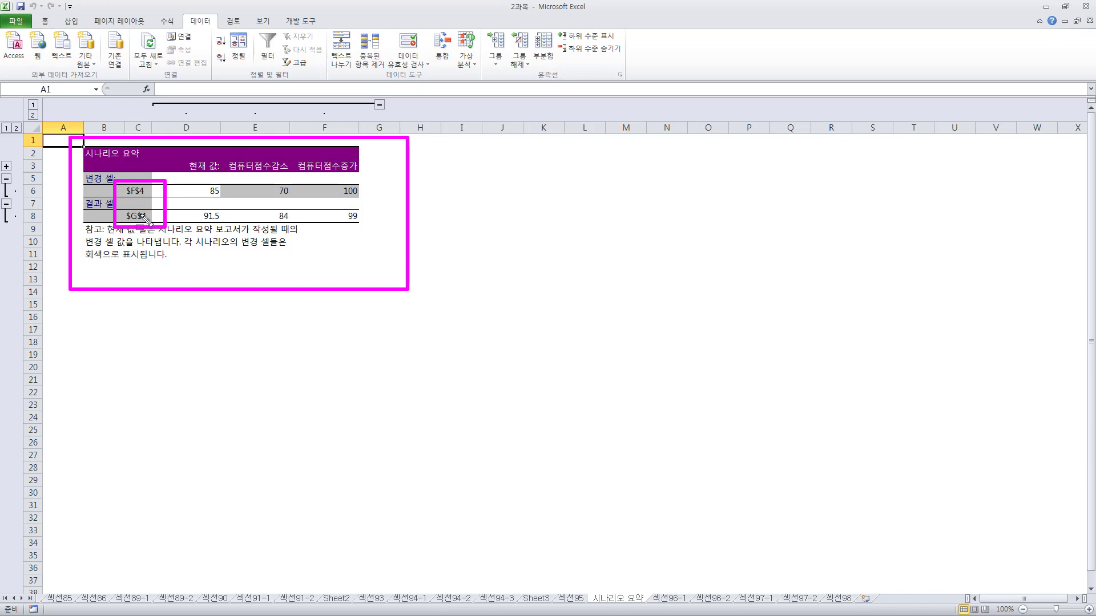
mouse_move(203, 181)
mouse_down()
mouse_move(224, 203)
mouse_move(366, 188)
mouse_move(370, 201)
mouse_up()
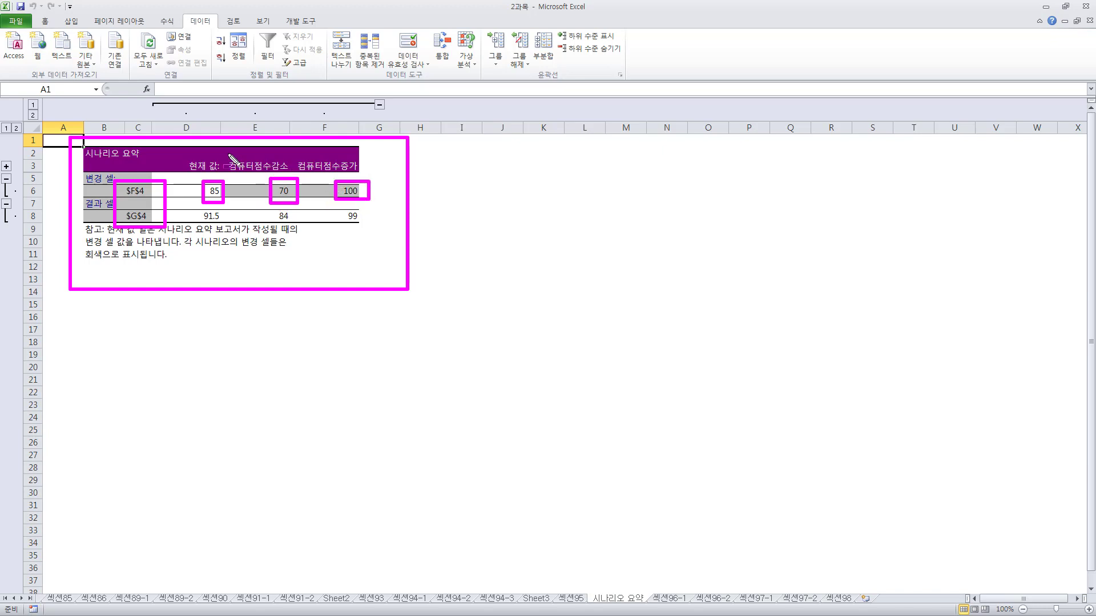
Examine the scenario names, result values and the changing and result cell references in the 시나리오 요약 report
mouse_move(224, 155)
mouse_down()
mouse_move(240, 167)
mouse_move(365, 174)
mouse_up()
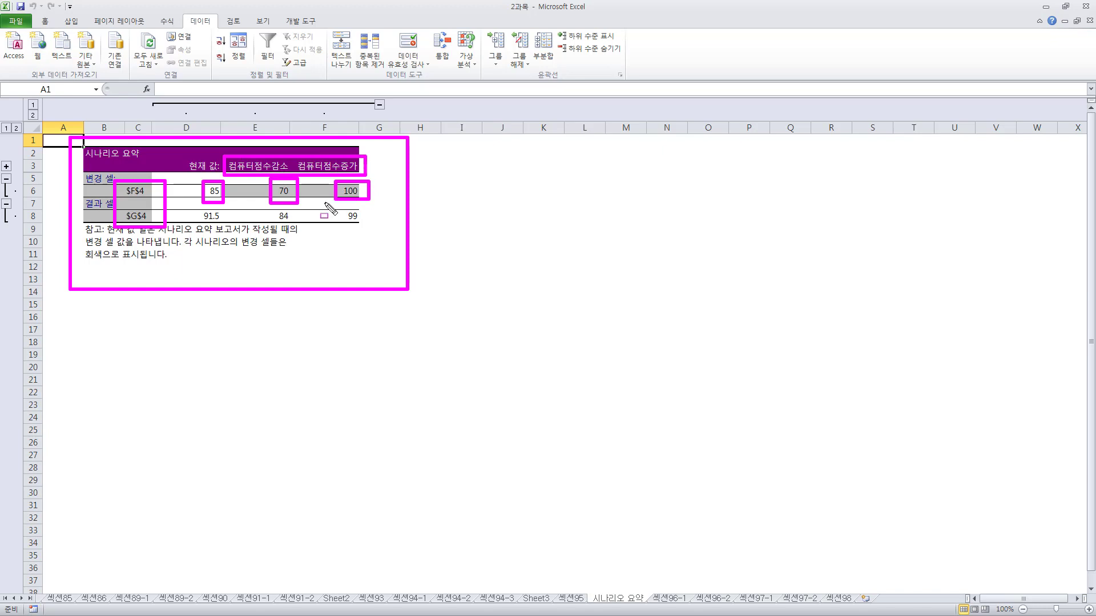
drag(194, 208, 382, 227)
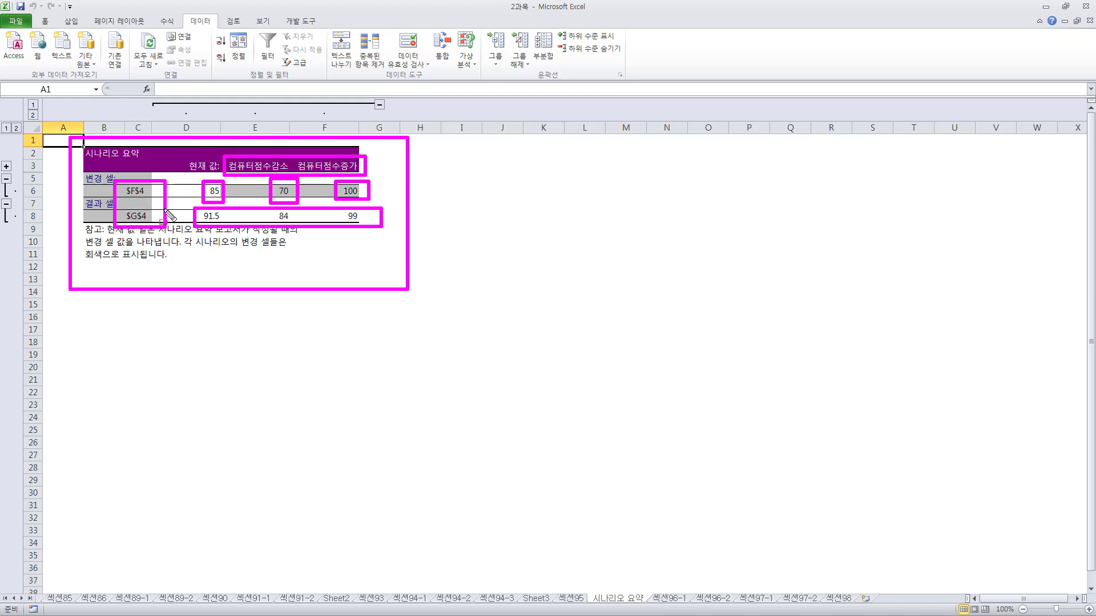
mouse_move(123, 183)
mouse_down()
mouse_move(151, 195)
mouse_move(160, 222)
mouse_up()
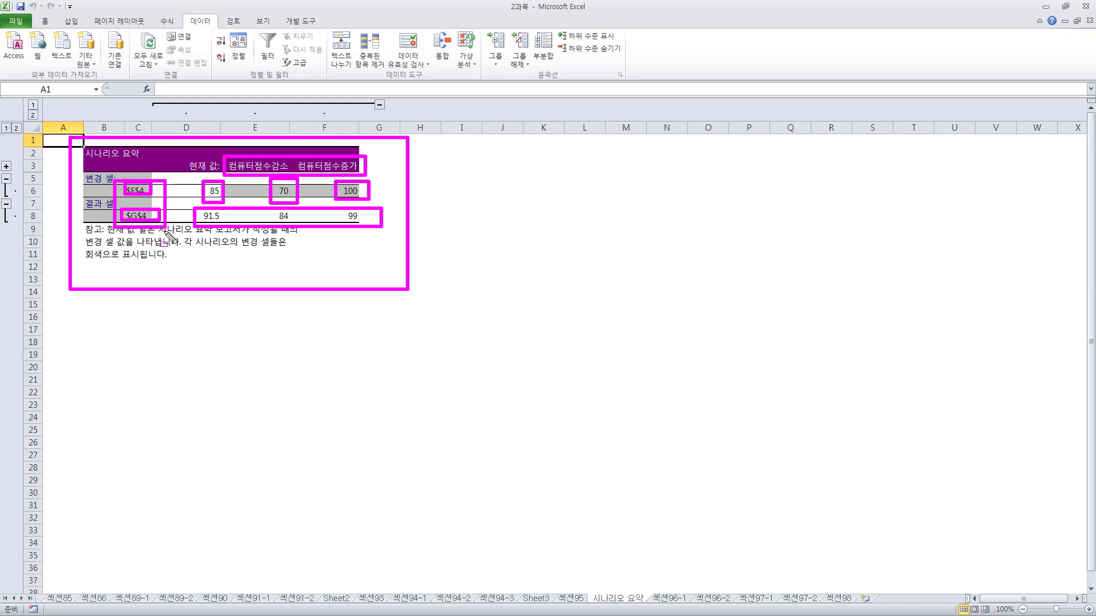
key(Escape)
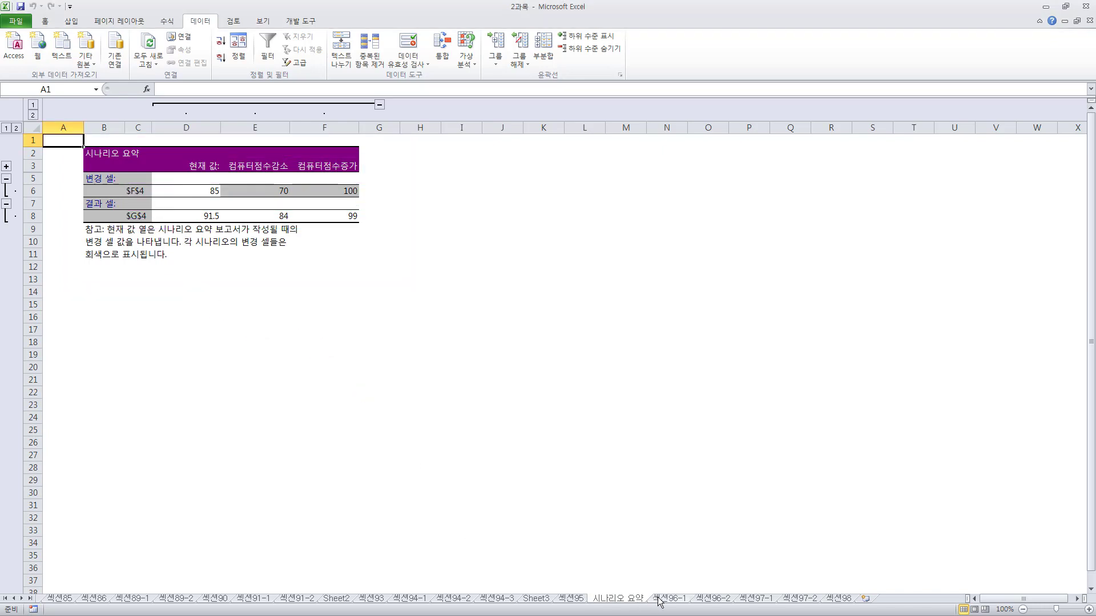
On sheet 섹션96-1, define a name for cell F4 consisting of the first person's name followed by 컴퓨터점수
click(662, 599)
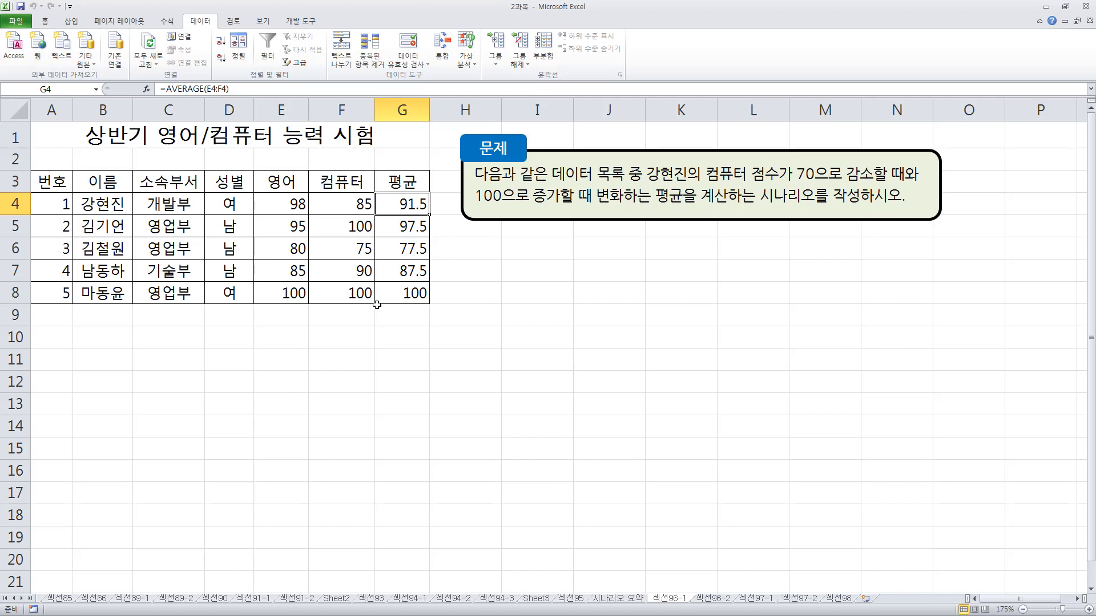
click(350, 206)
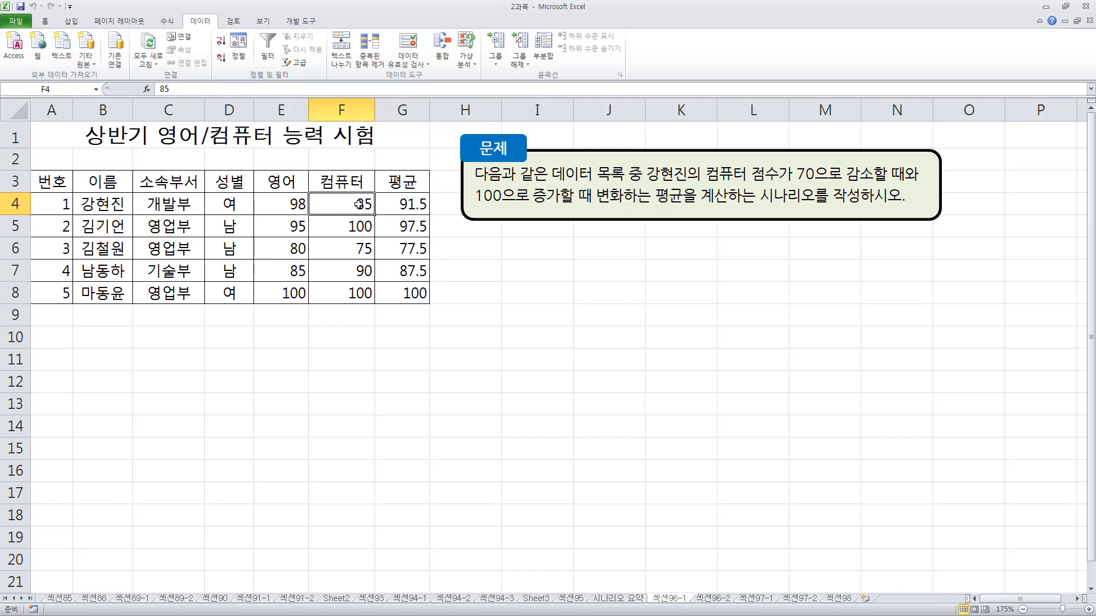
drag(330, 197, 377, 214)
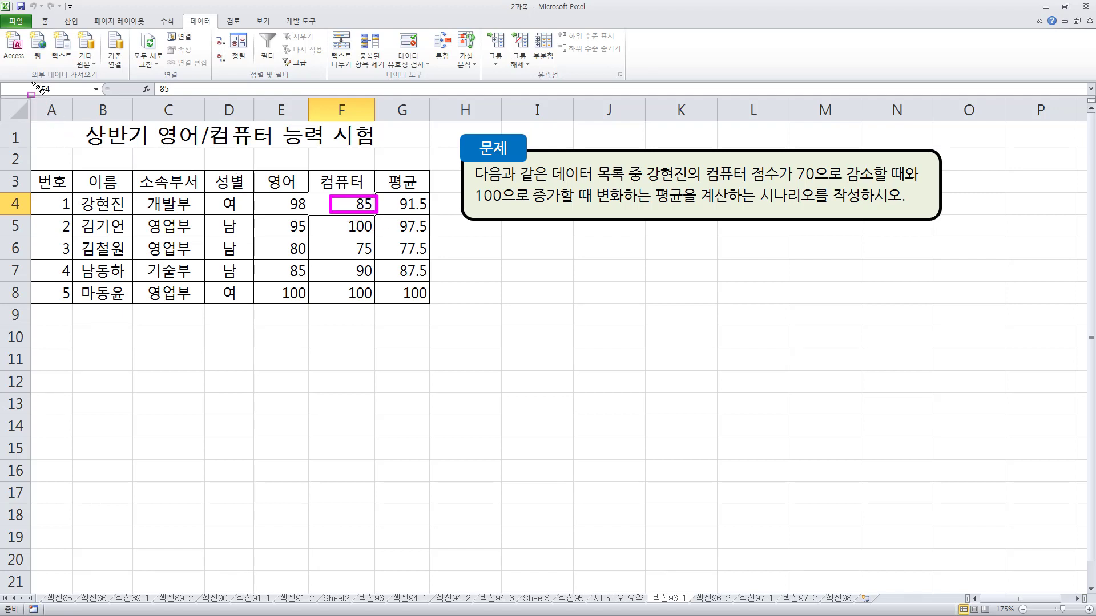
drag(30, 81, 68, 103)
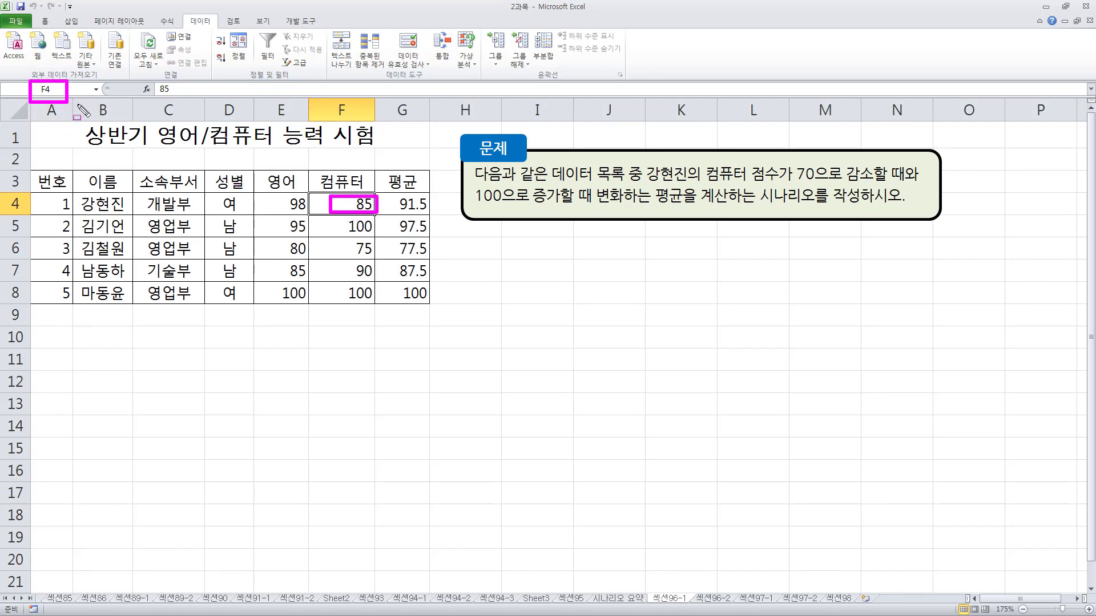
key(Escape)
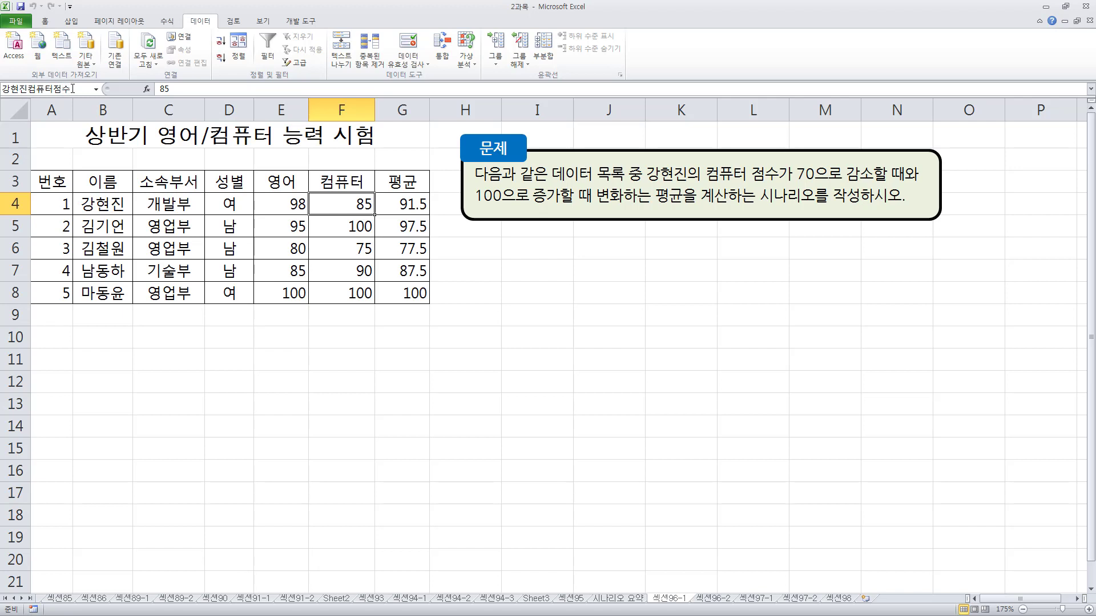
key(Return)
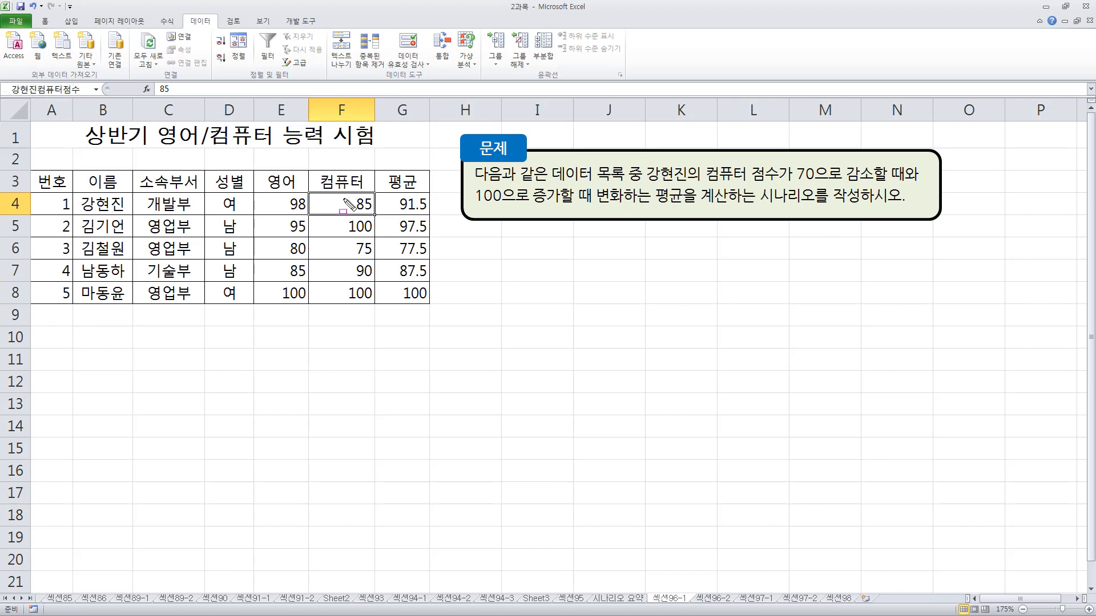
drag(330, 194, 374, 220)
drag(13, 73, 89, 101)
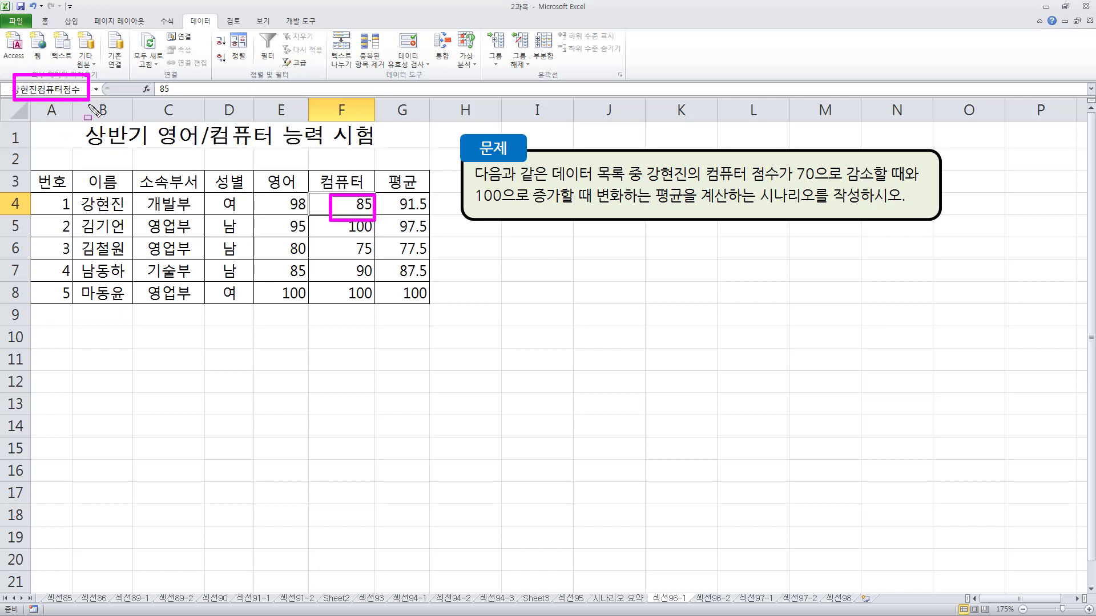
Define a name for cell G4 consisting of the first person's name followed by 평균, and check both named cells
click(403, 205)
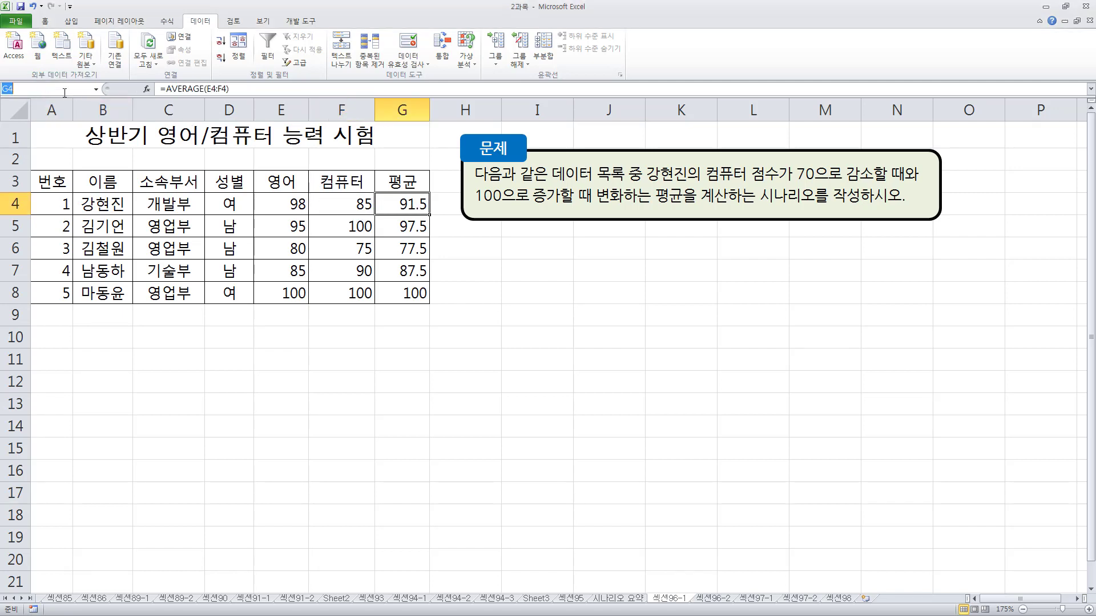
text(강현진평균)
key(Return)
click(360, 205)
click(385, 205)
click(364, 204)
click(403, 203)
Compare the cell references in the existing 시나리오 요약 report with the score table on sheet 섹션96-1
click(620, 600)
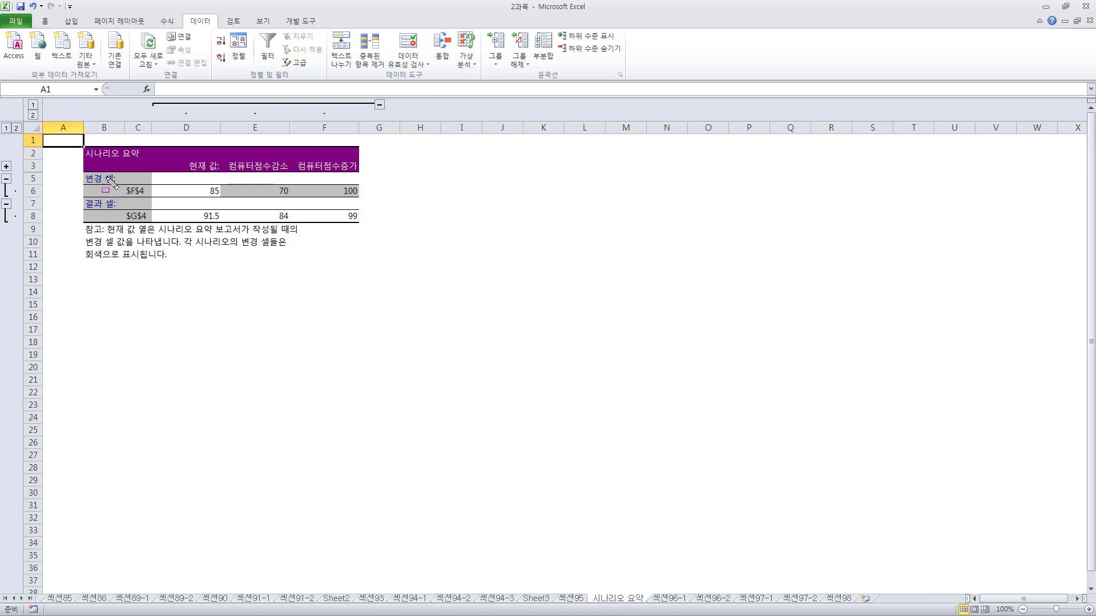
drag(106, 177, 166, 227)
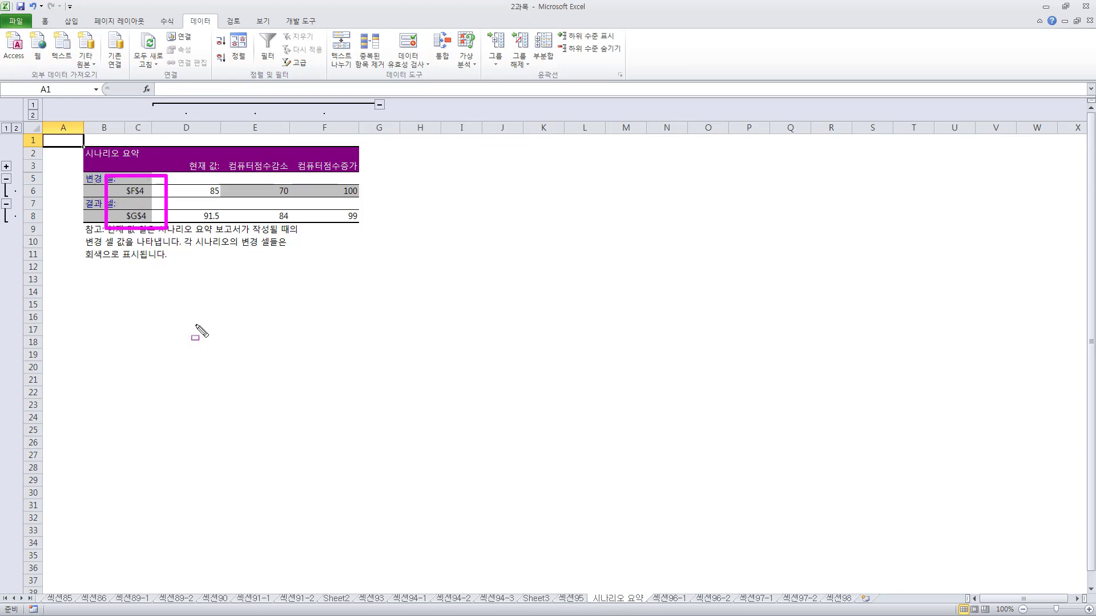
key(Escape)
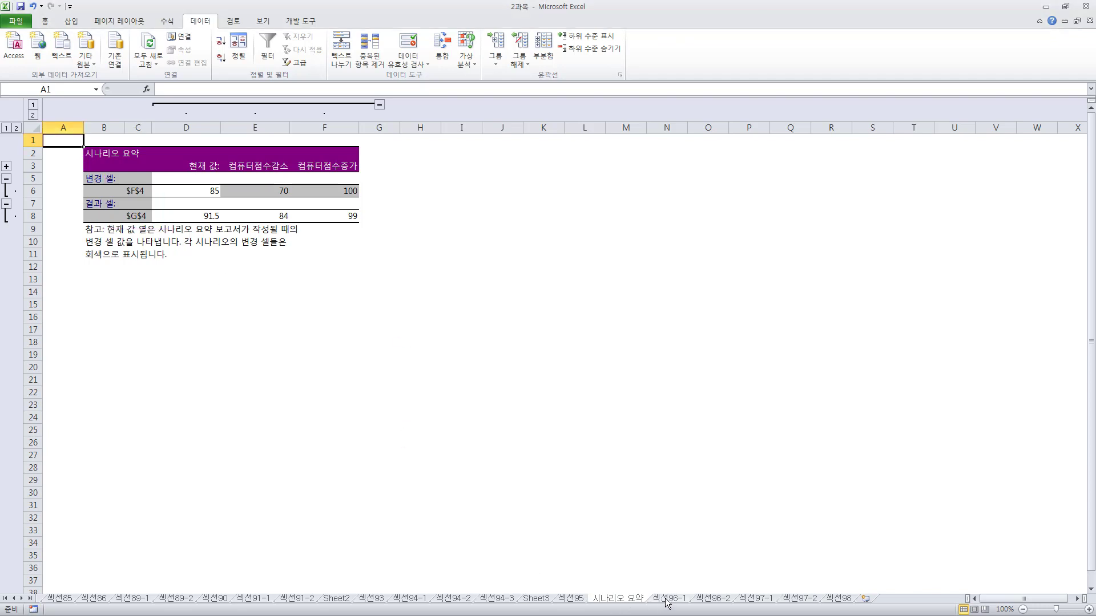
click(665, 599)
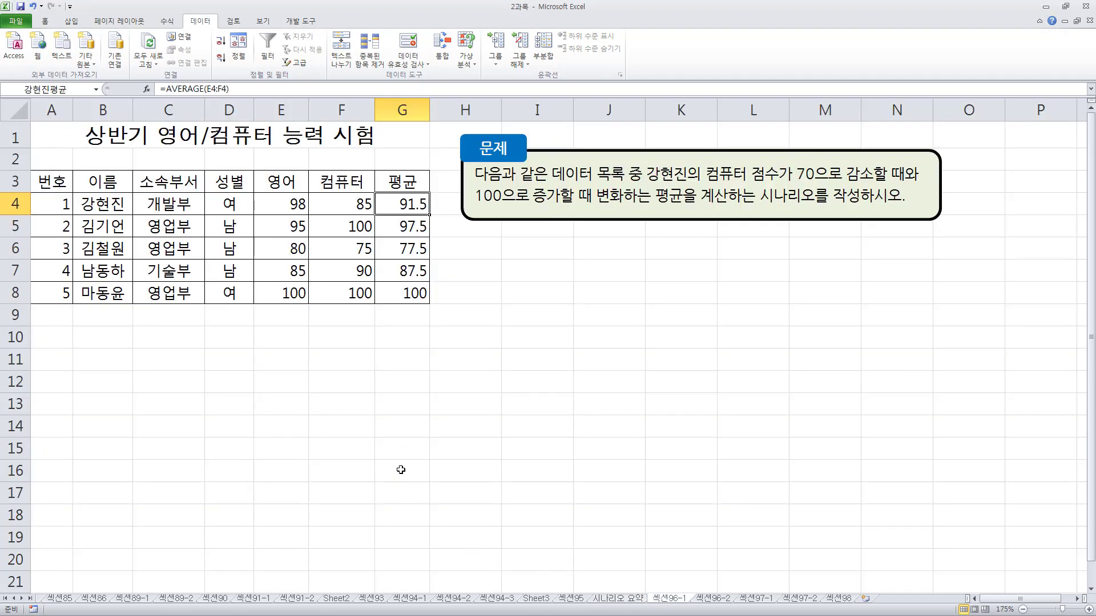
drag(66, 168, 427, 308)
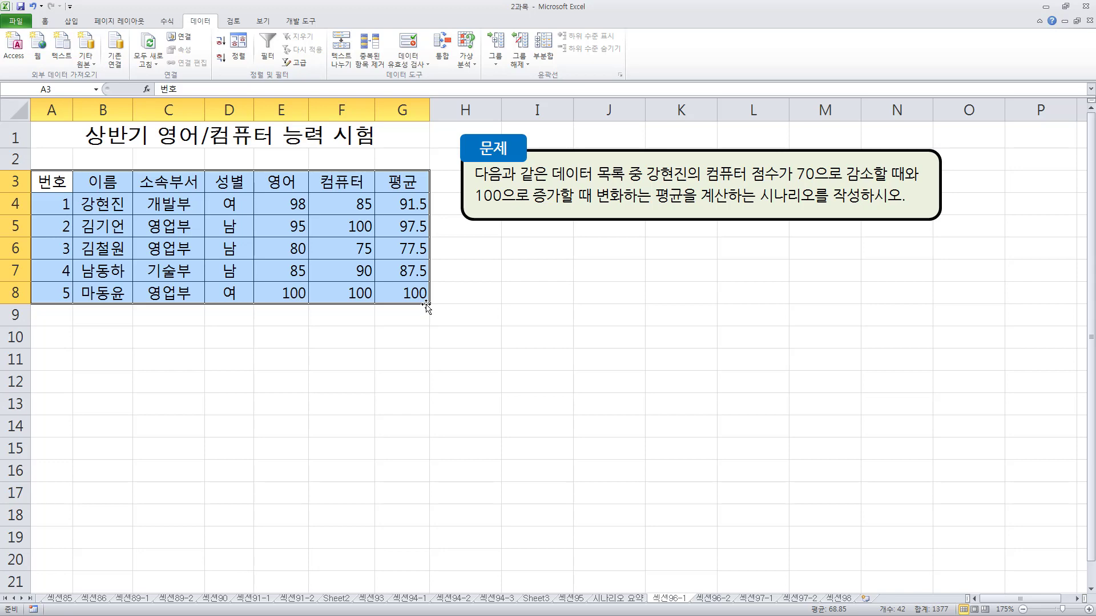
click(613, 599)
right_click(613, 600)
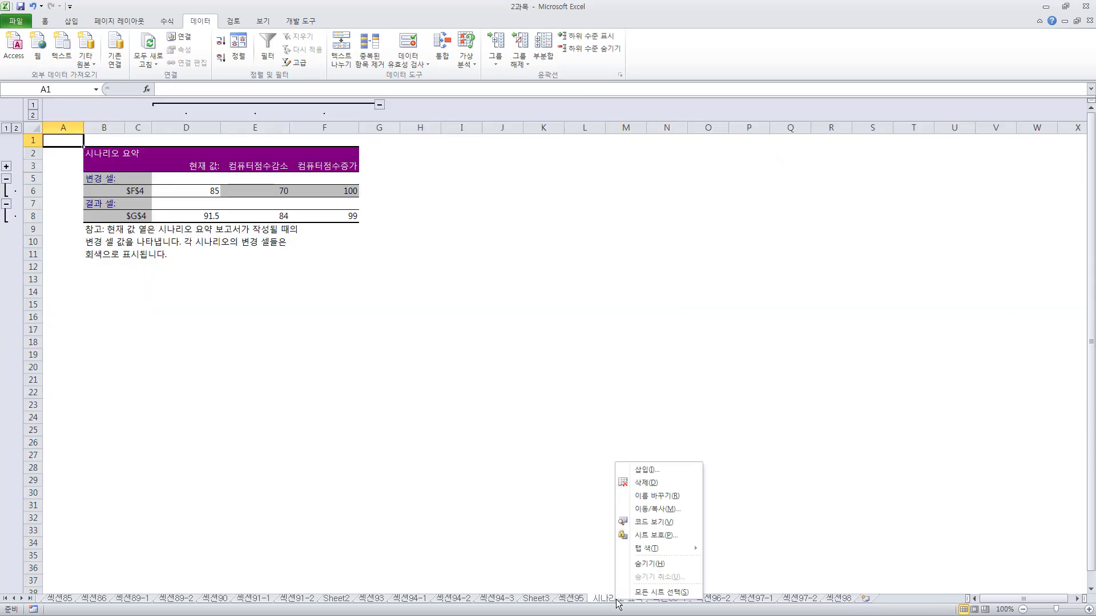
click(669, 598)
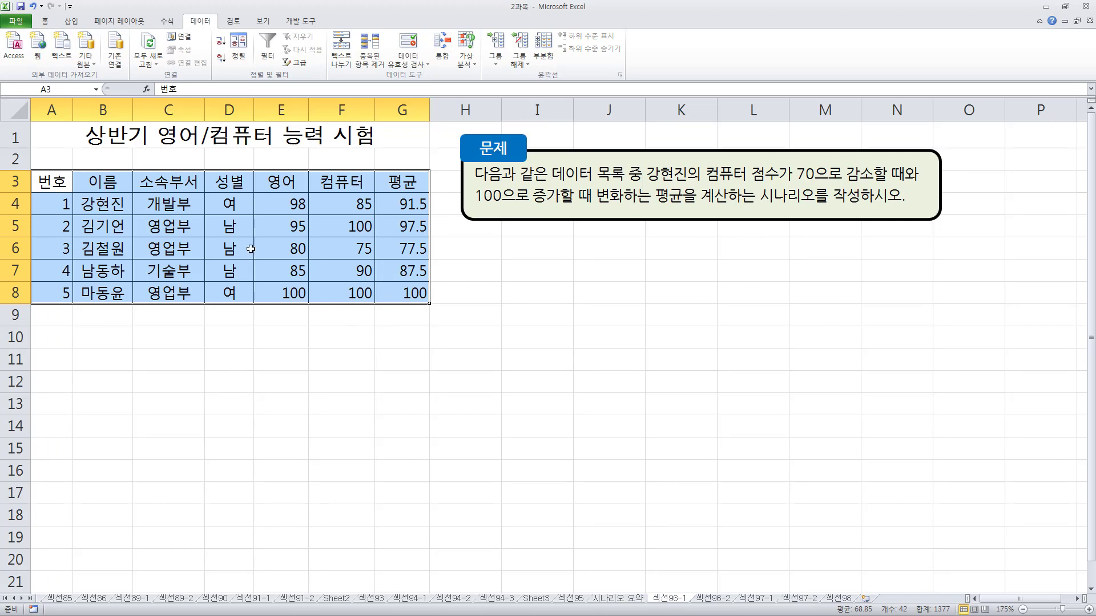
click(626, 600)
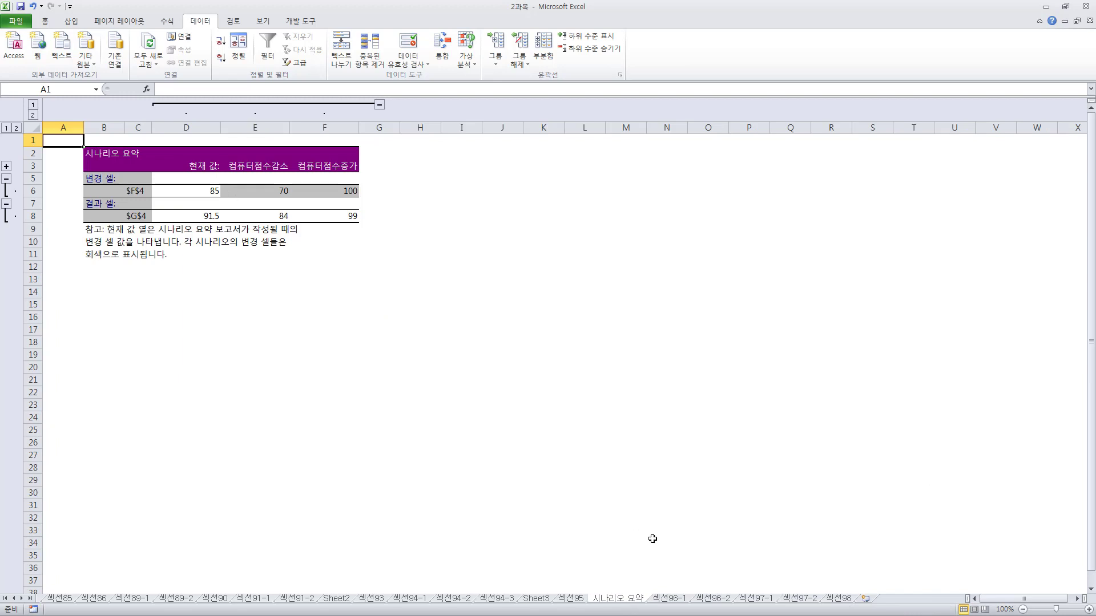
right_click(620, 600)
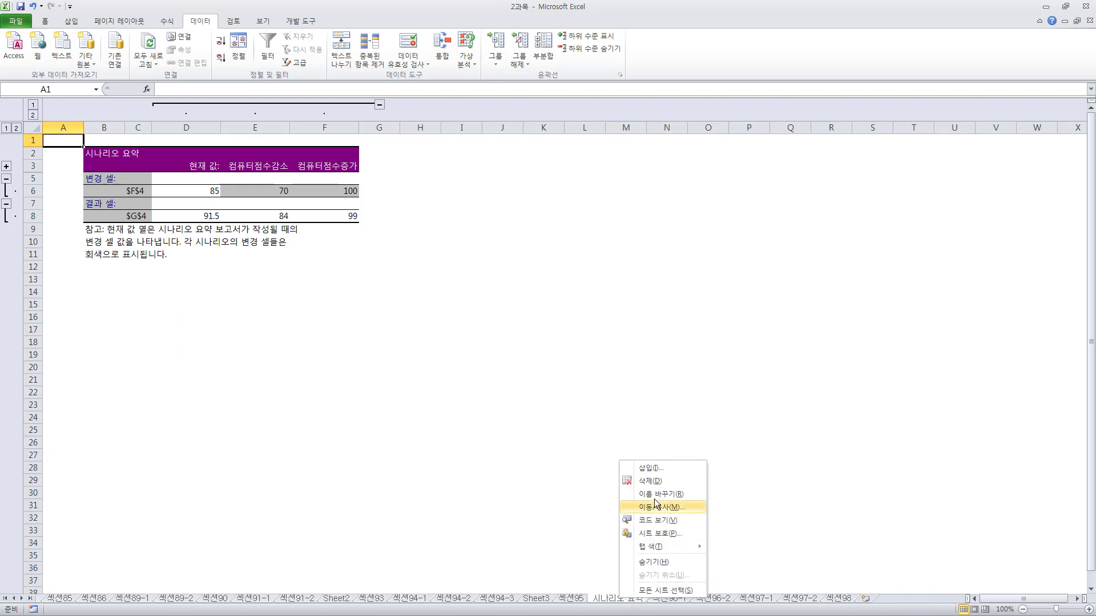
key(Escape)
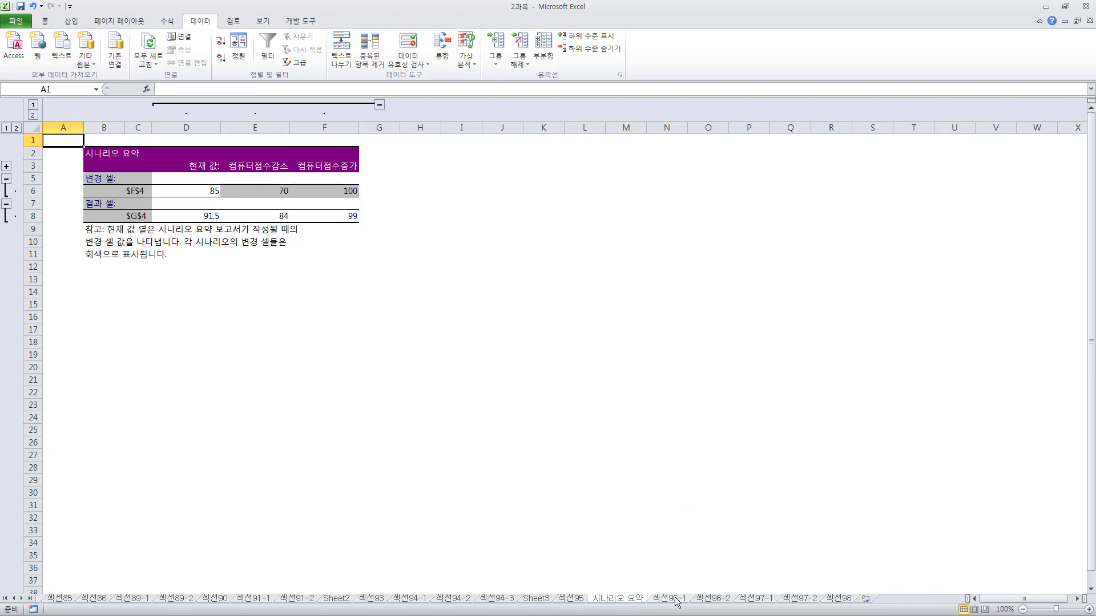
Create another scenario summary (시나리오 요약) report from sheet 섹션96-1 with the named average cell G4 as the result cell
click(670, 600)
click(326, 254)
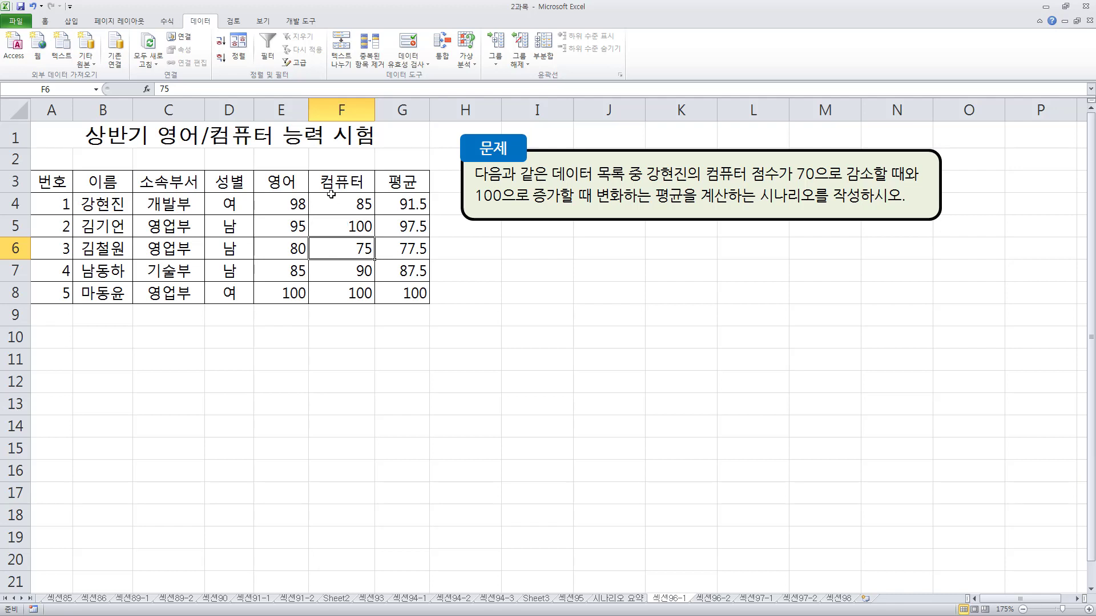
click(467, 60)
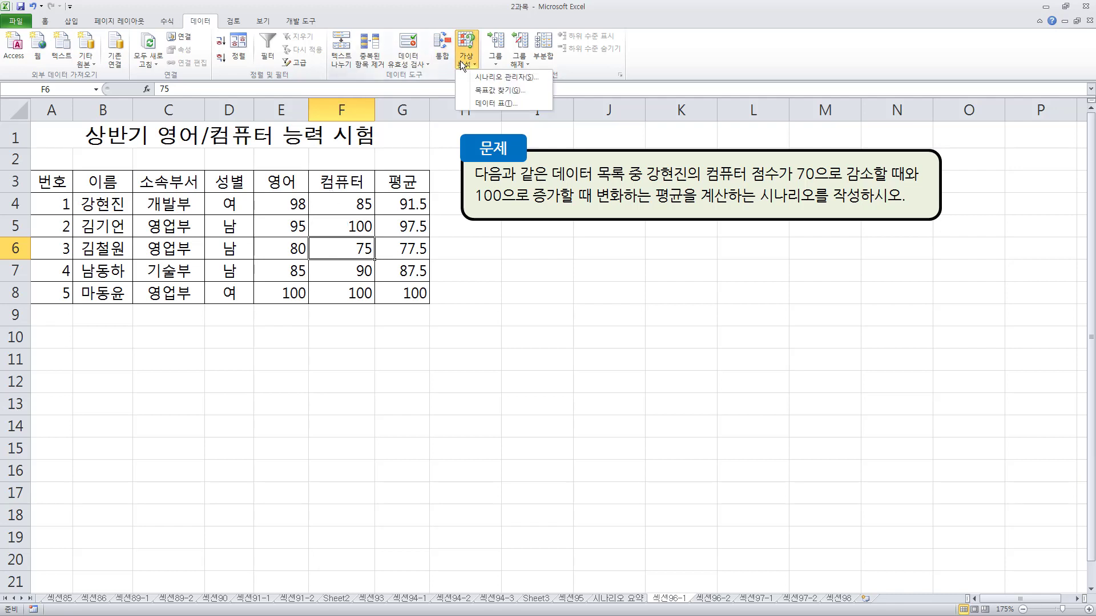
click(505, 77)
click(557, 270)
click(557, 263)
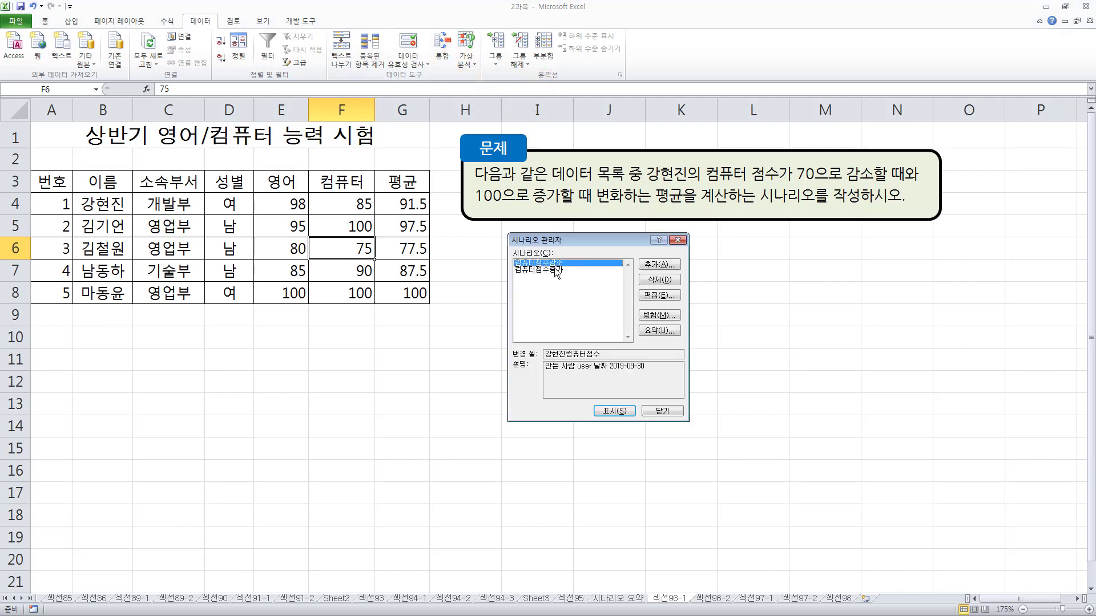
click(557, 270)
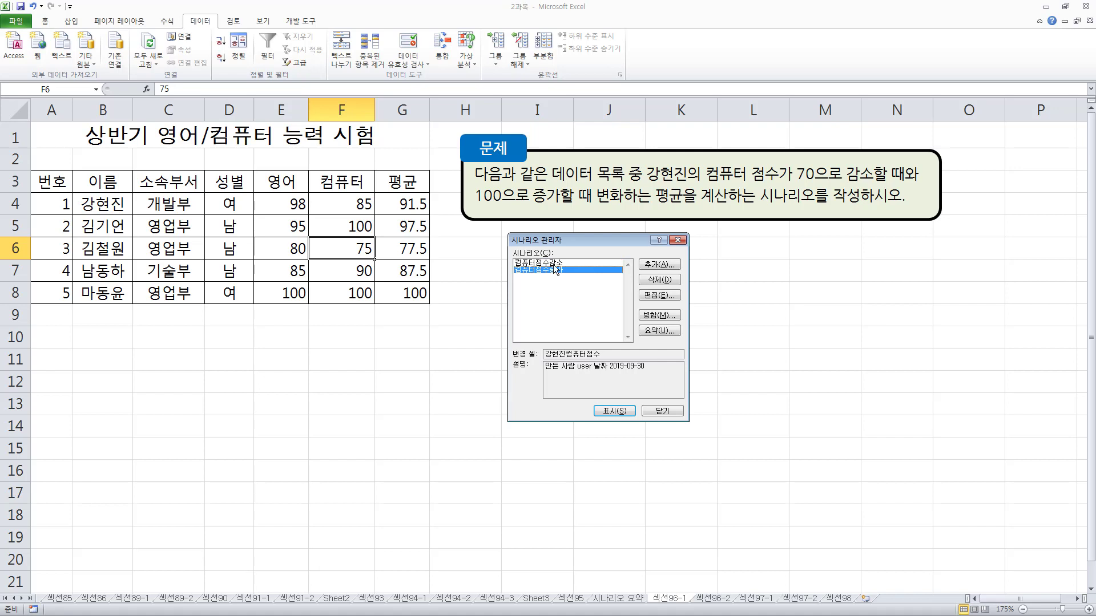
click(657, 331)
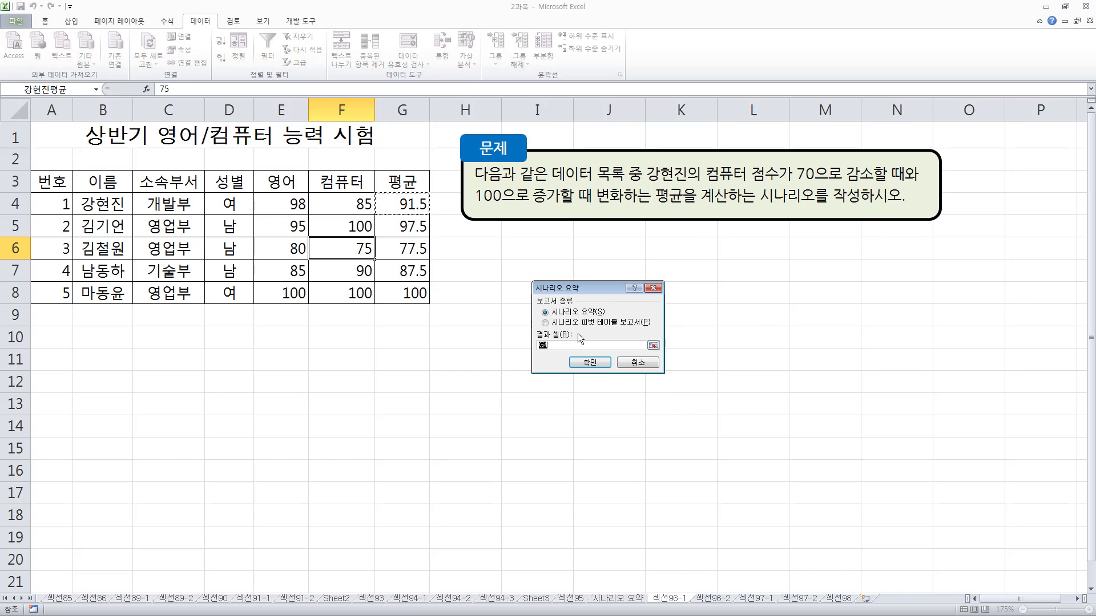
click(564, 347)
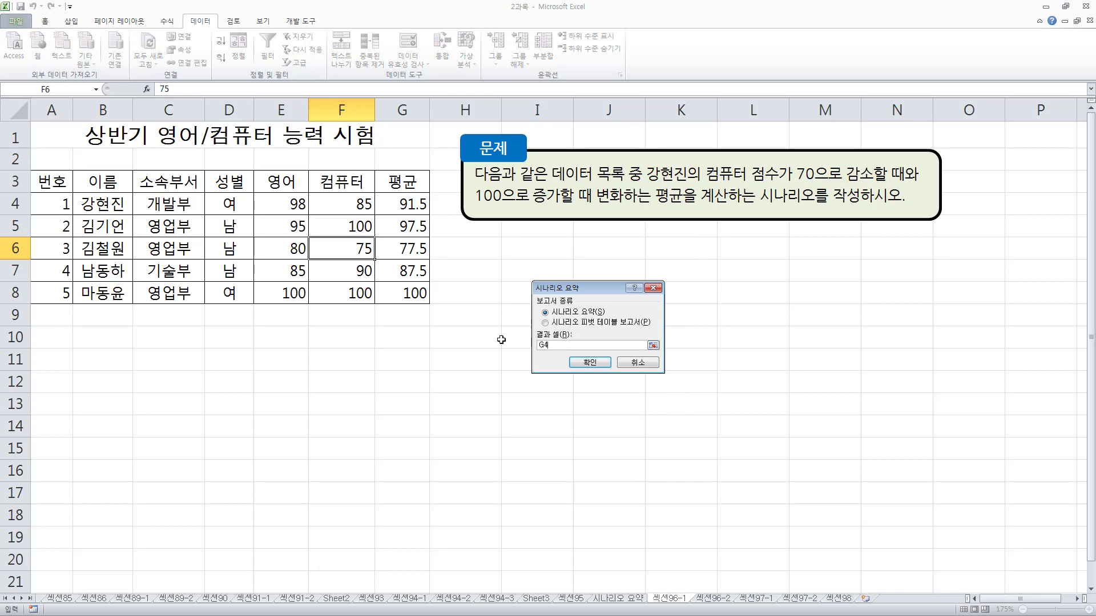
click(398, 205)
key(Return)
Examine the cell labels and scenario values in the 시나리오 요약 2 report and its sheet's place before 섹션96-1
drag(117, 175, 214, 231)
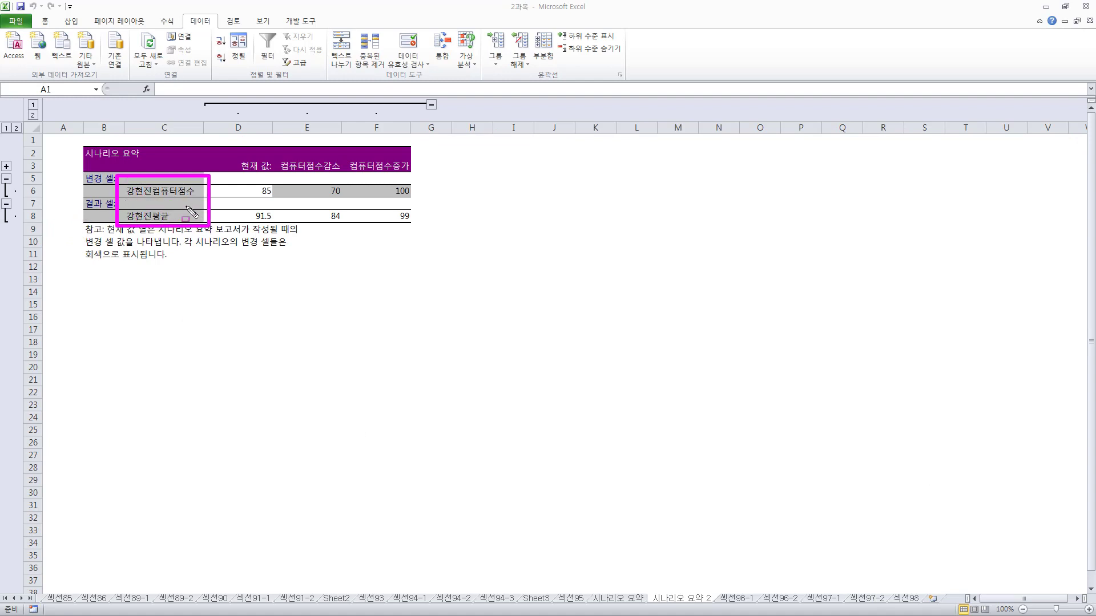
mouse_move(228, 155)
mouse_down()
mouse_move(252, 186)
mouse_move(419, 230)
mouse_up()
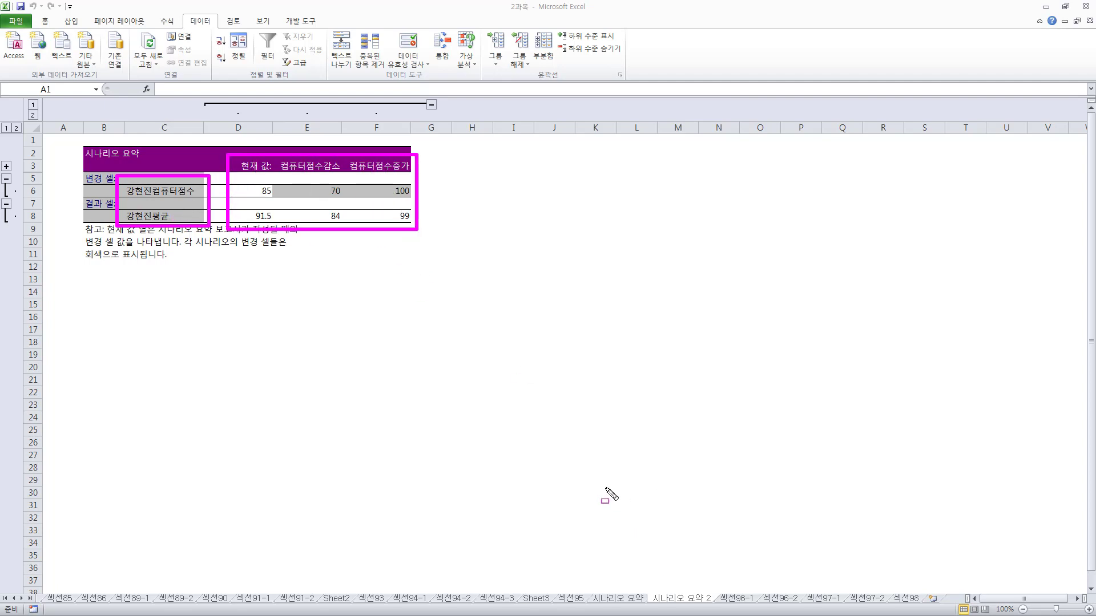
drag(720, 583, 759, 608)
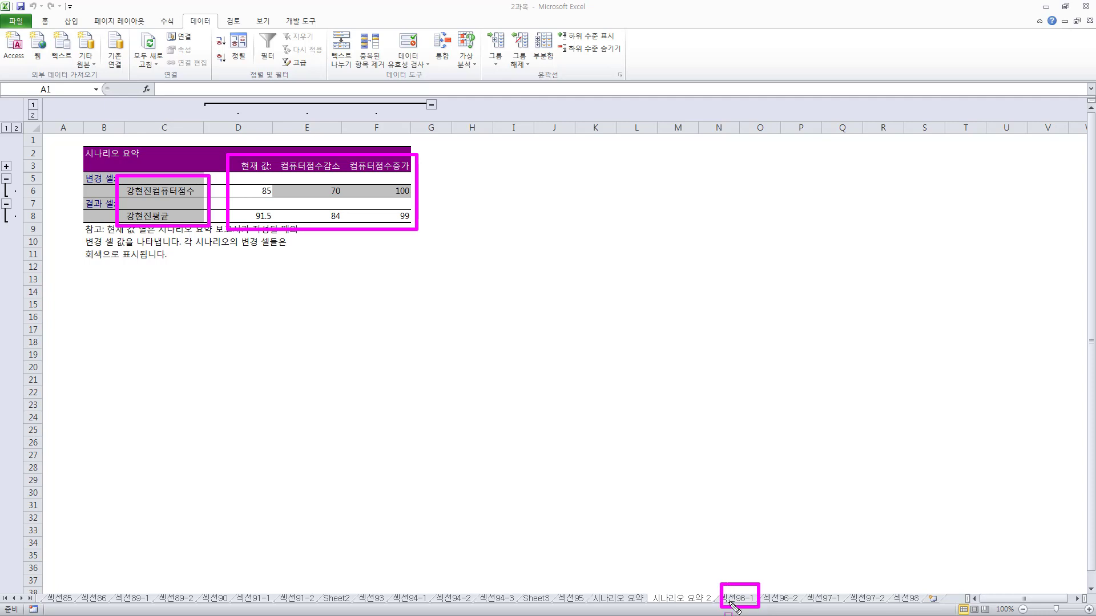
drag(647, 585, 717, 608)
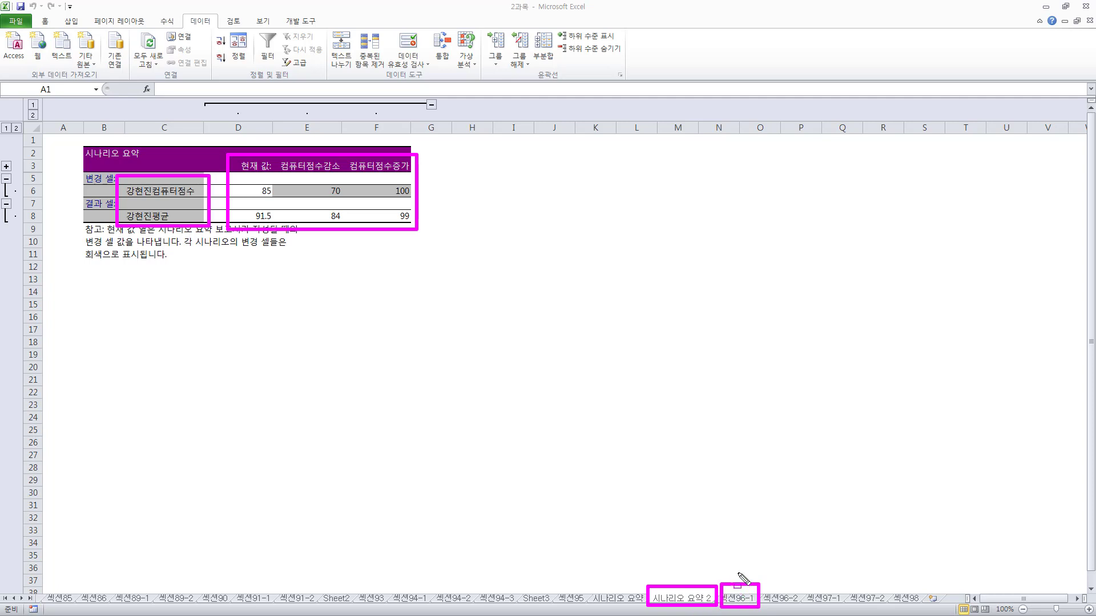
drag(735, 566, 736, 584)
Delete the 컴퓨터점수증가 scenario from sheet 섹션96-1 in the Scenario Manager
click(737, 598)
click(467, 60)
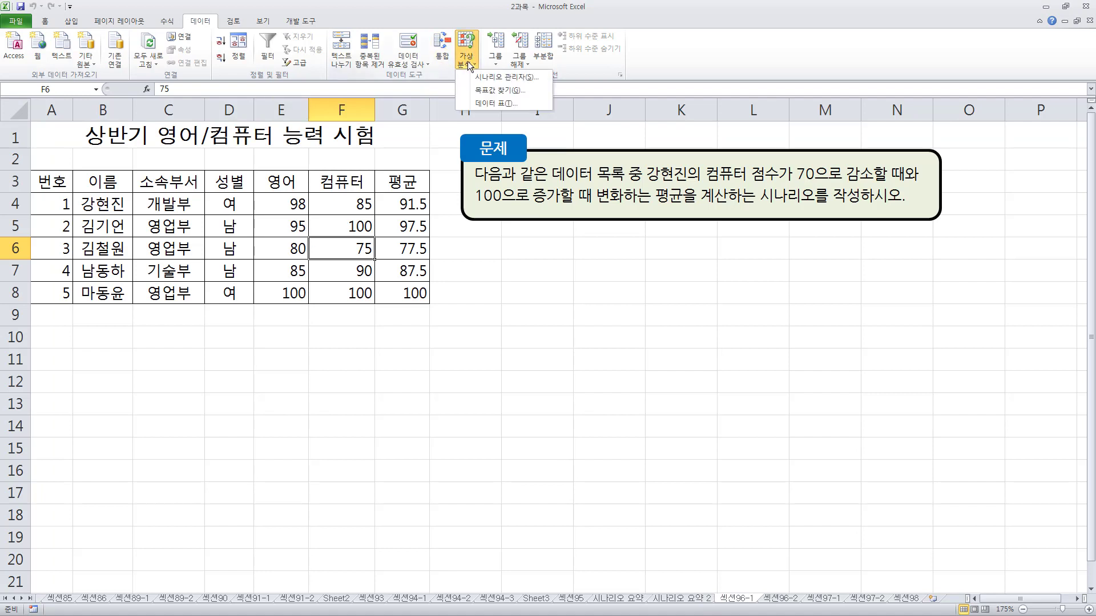
click(505, 76)
drag(593, 238, 495, 237)
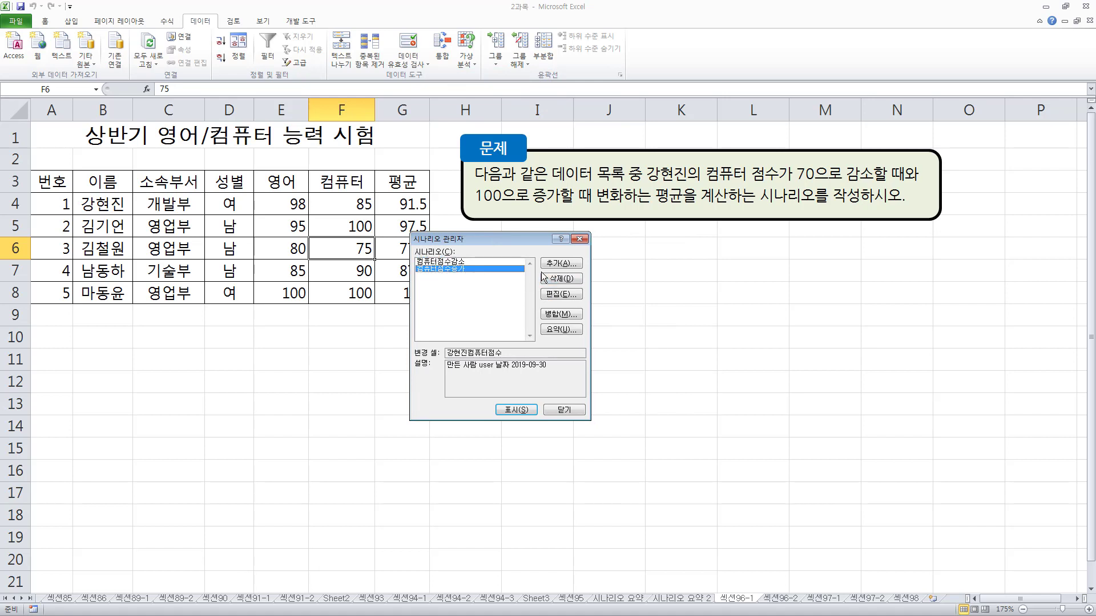
click(563, 279)
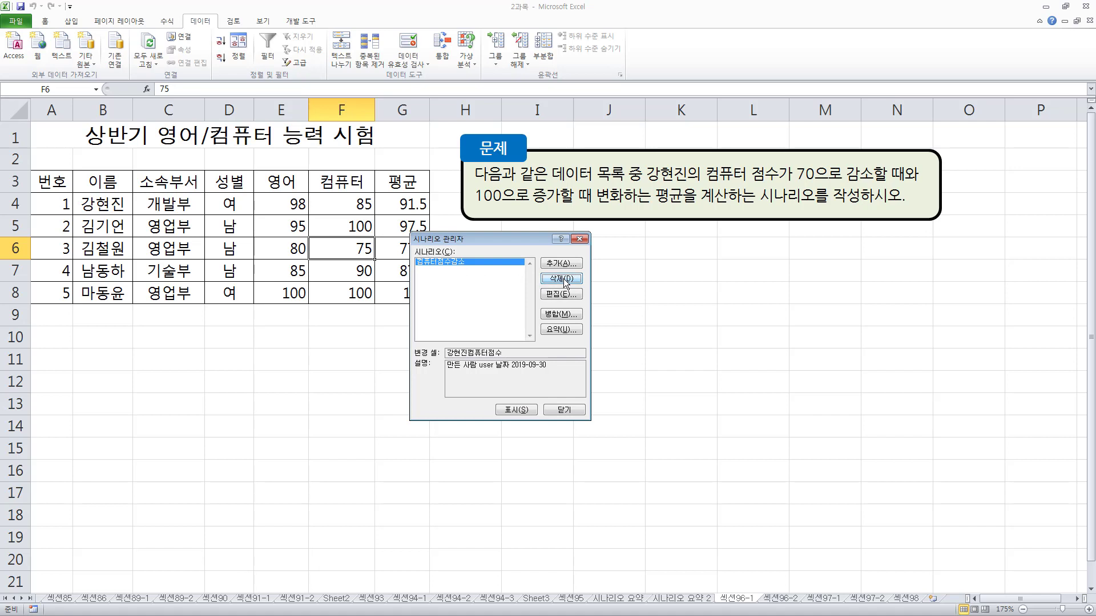
Open the 컴퓨터점수감소 scenario for editing, review its name and changing cell, and return to the Scenario Manager
click(464, 262)
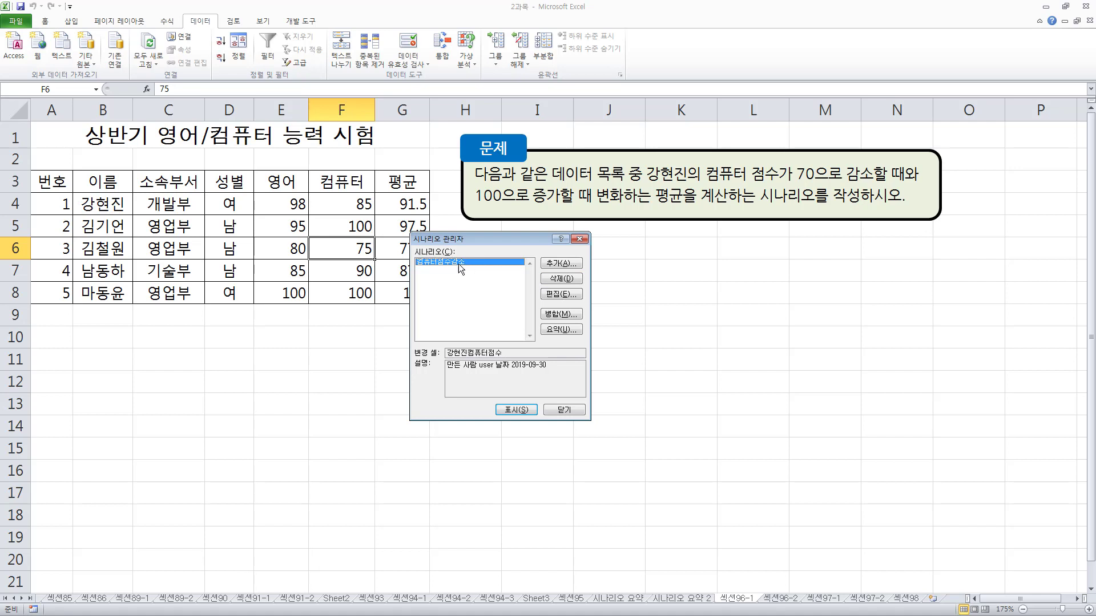
click(561, 294)
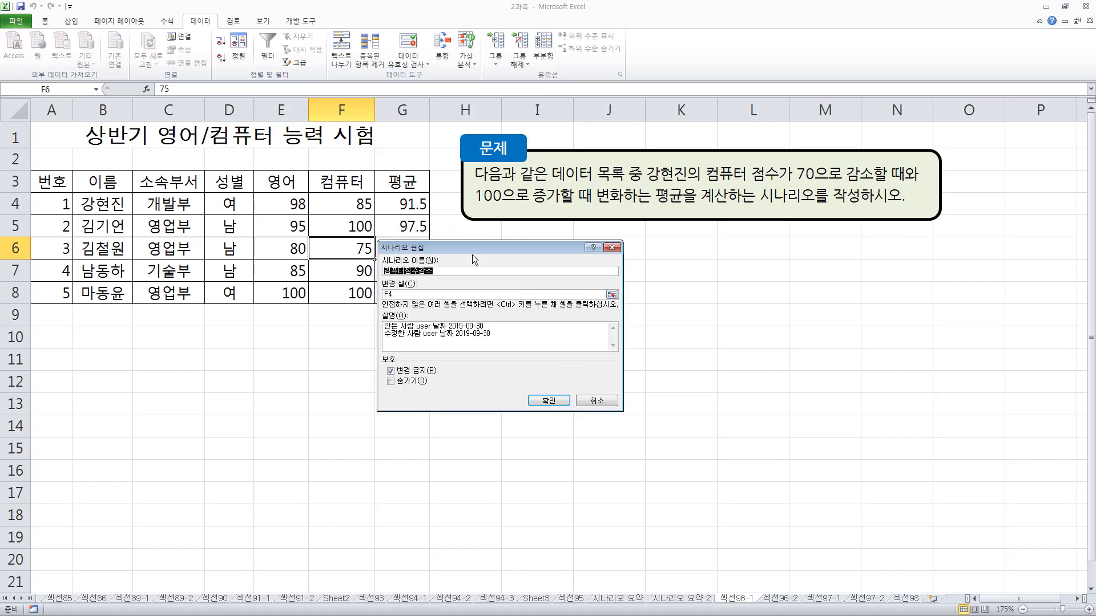
drag(470, 249, 496, 259)
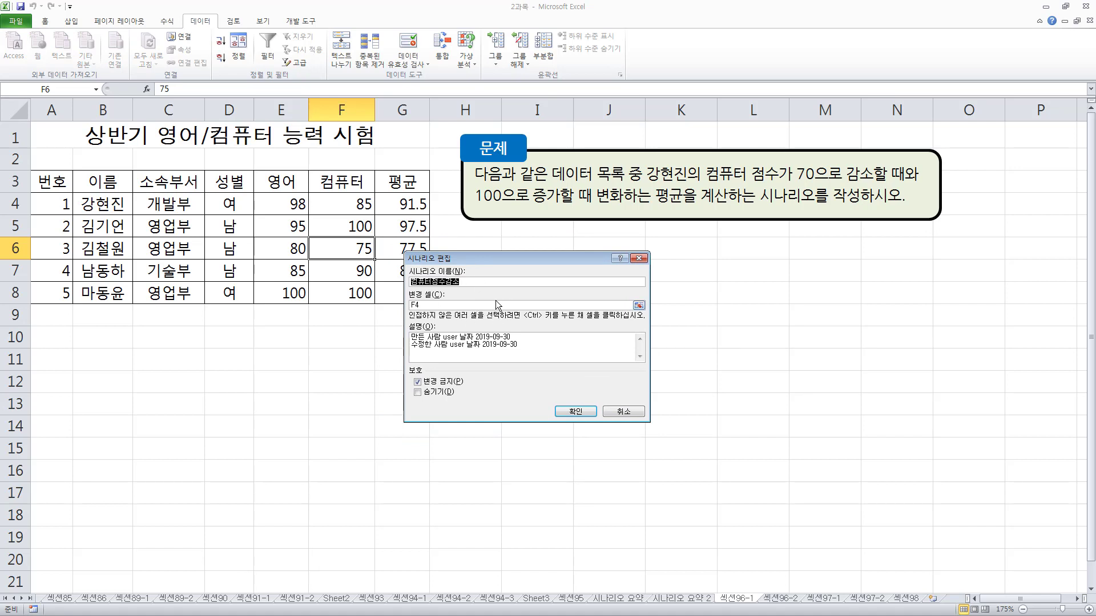
click(430, 304)
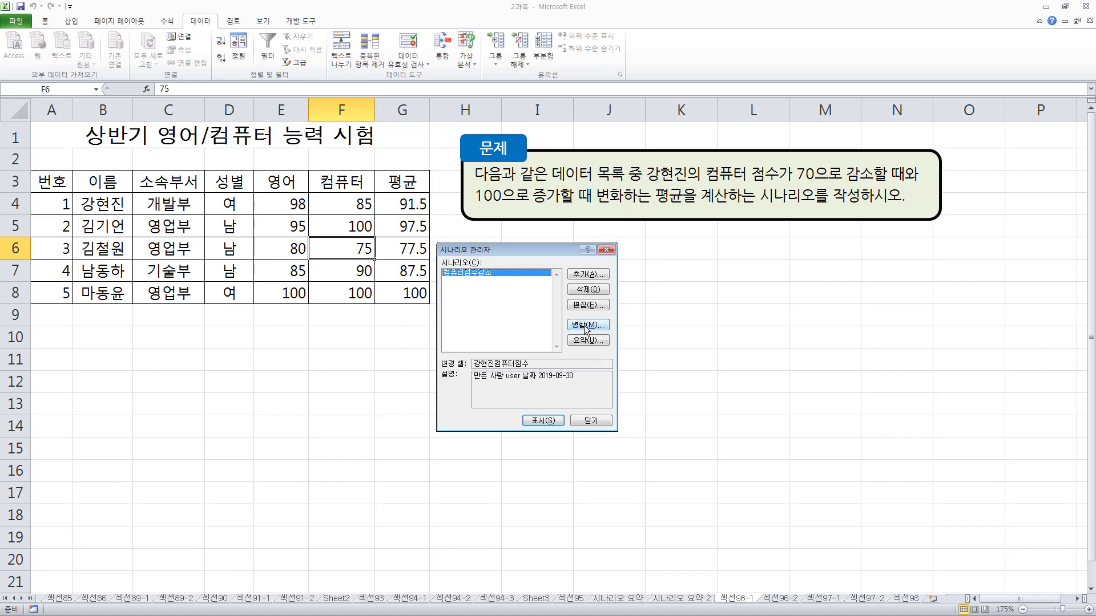
Review the workbook and sheet choices for merging scenarios into this sheet, then cancel the merge
click(585, 326)
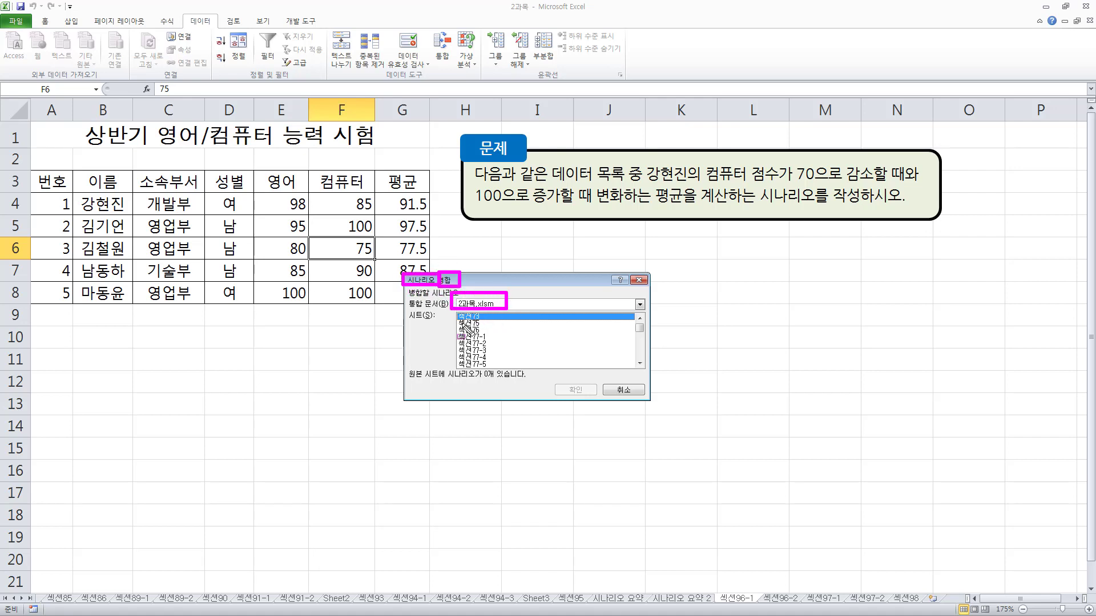
drag(455, 315, 508, 364)
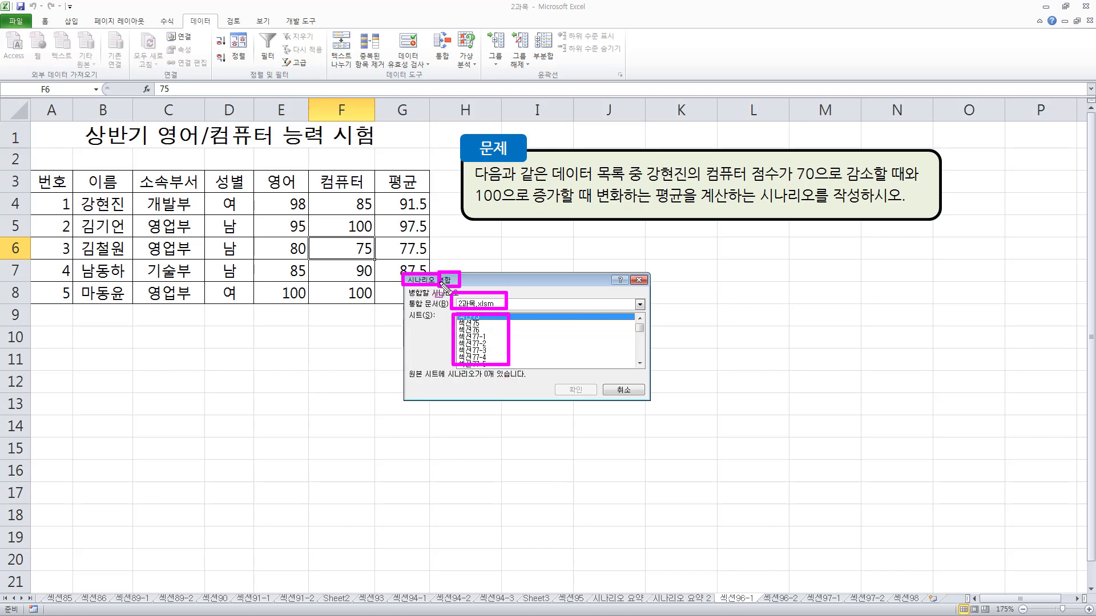
click(626, 390)
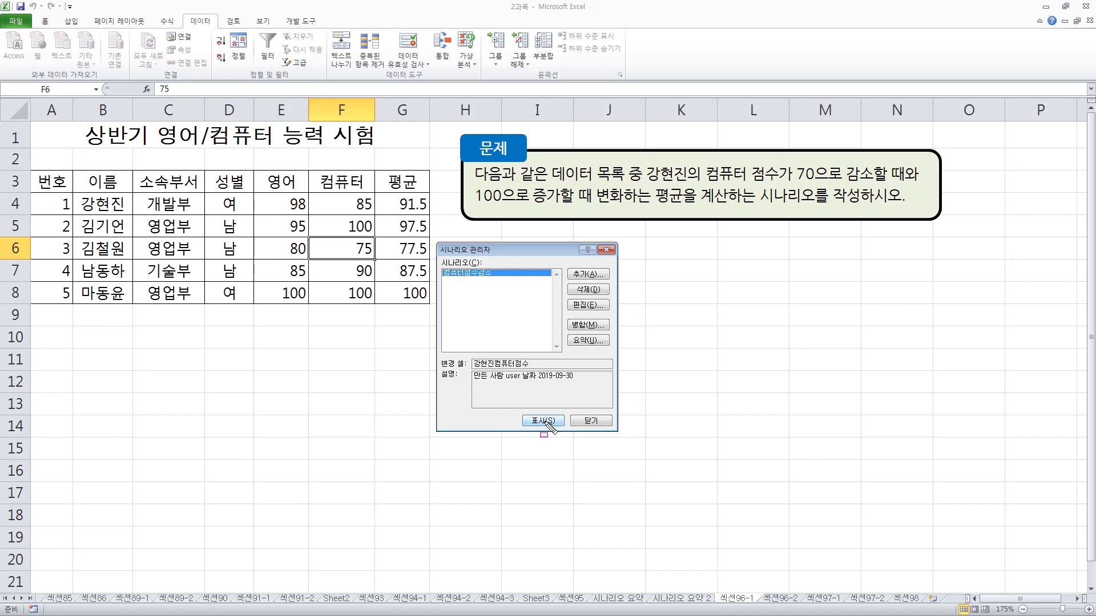
Show the 컴퓨터점수감소 scenario's values in the score table on sheet 섹션96-1 and close the Scenario Manager
mouse_move(341, 187)
mouse_down()
mouse_move(354, 211)
mouse_move(432, 217)
mouse_up()
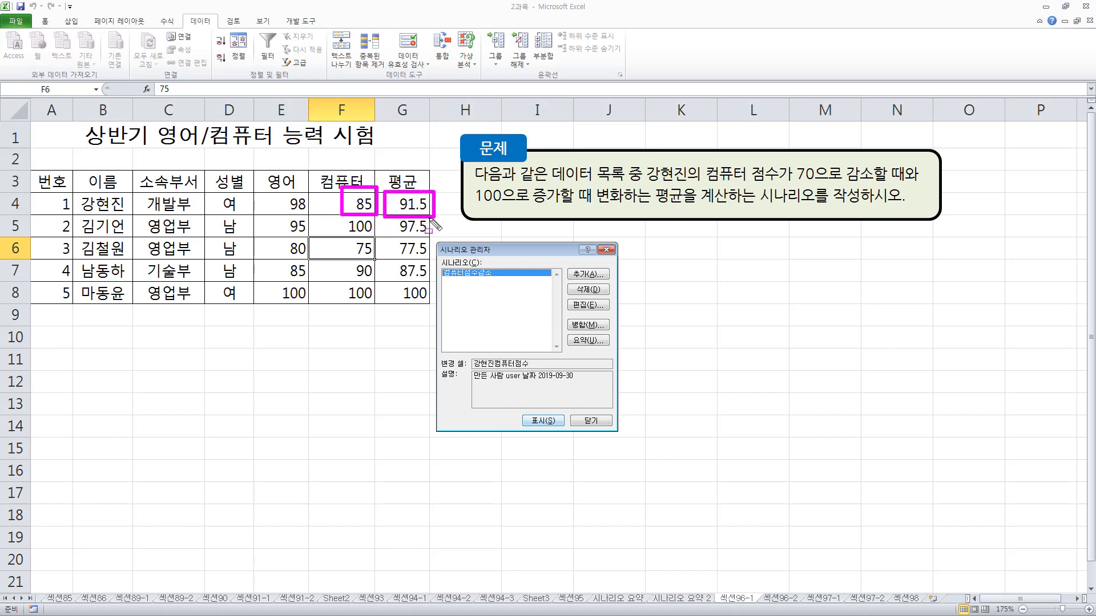
drag(440, 264, 499, 280)
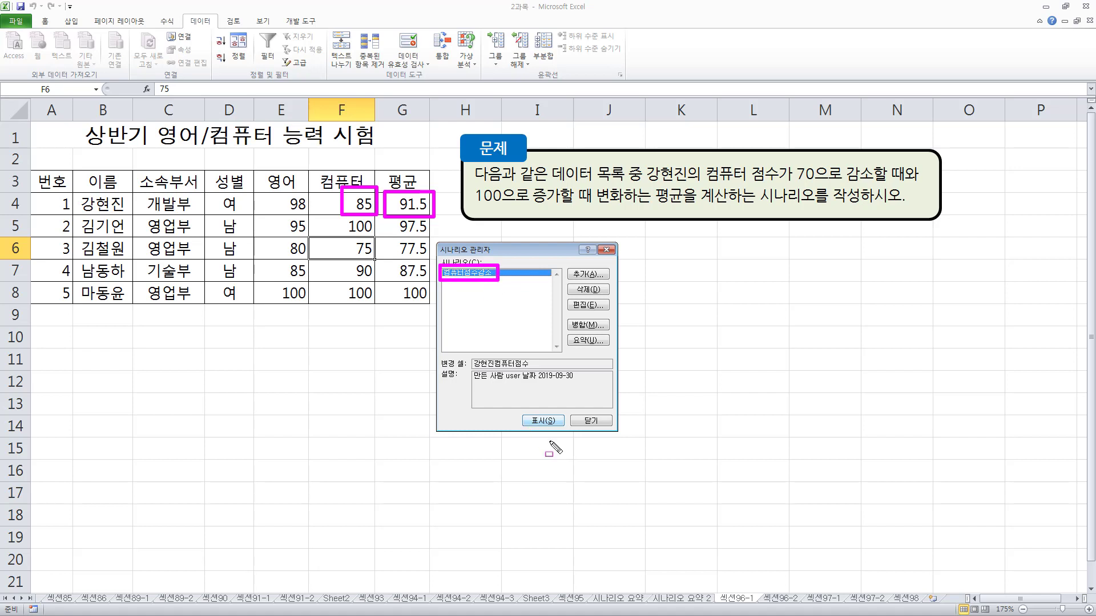
key(Escape)
click(540, 423)
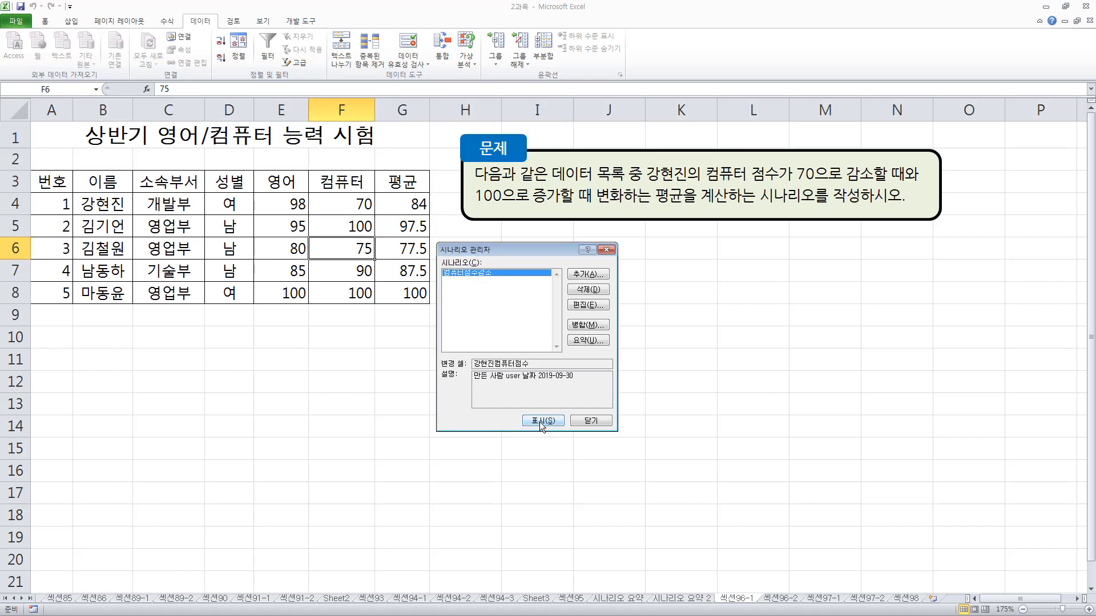
mouse_move(336, 192)
mouse_down()
mouse_move(351, 205)
mouse_move(422, 214)
mouse_up()
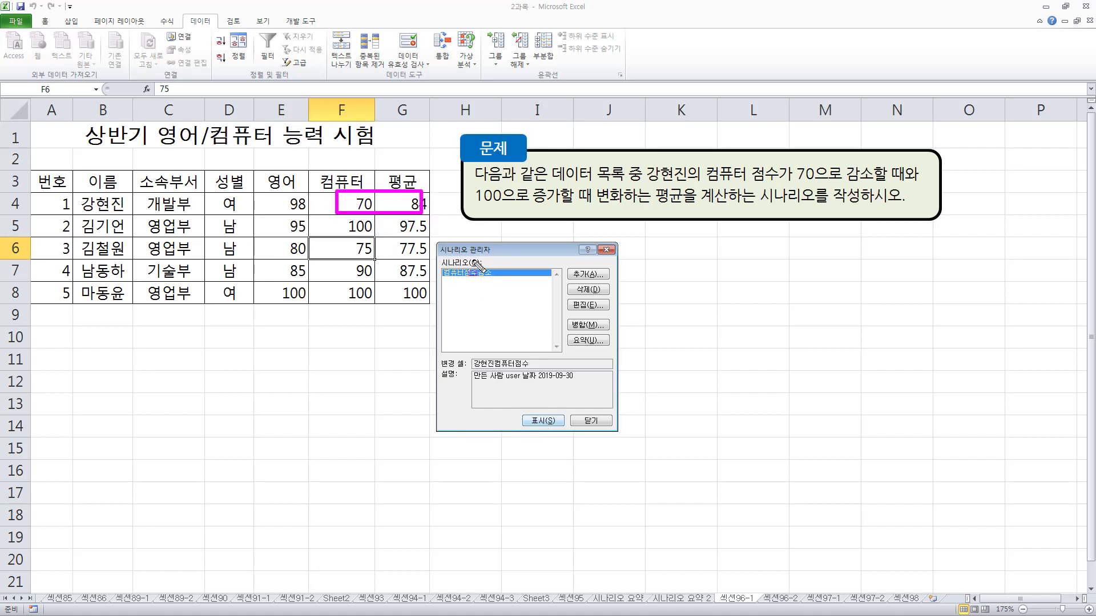
drag(440, 266, 514, 280)
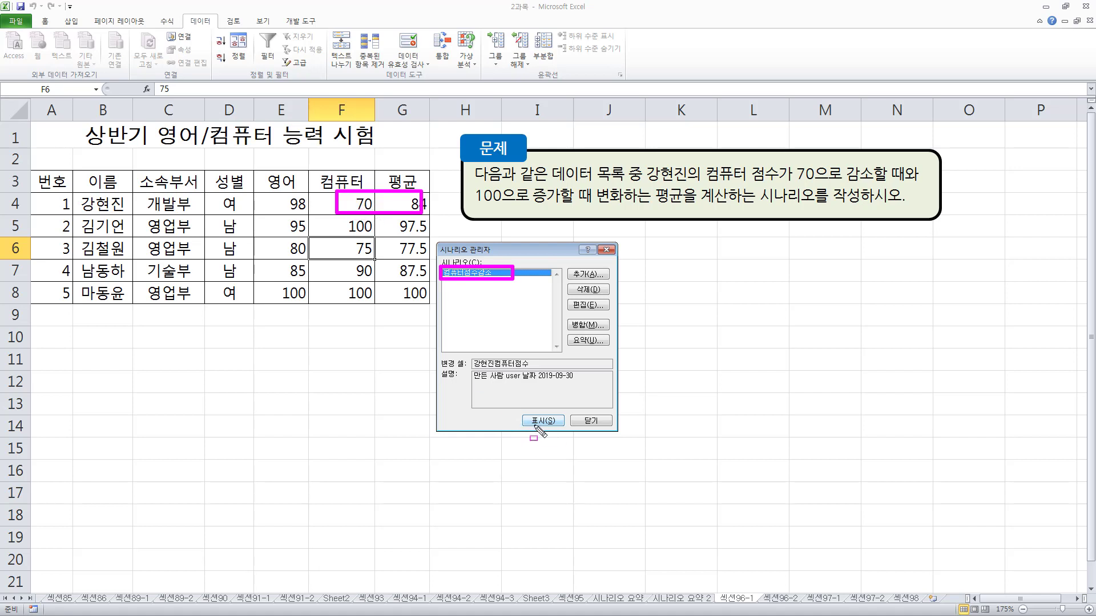
drag(518, 408, 559, 430)
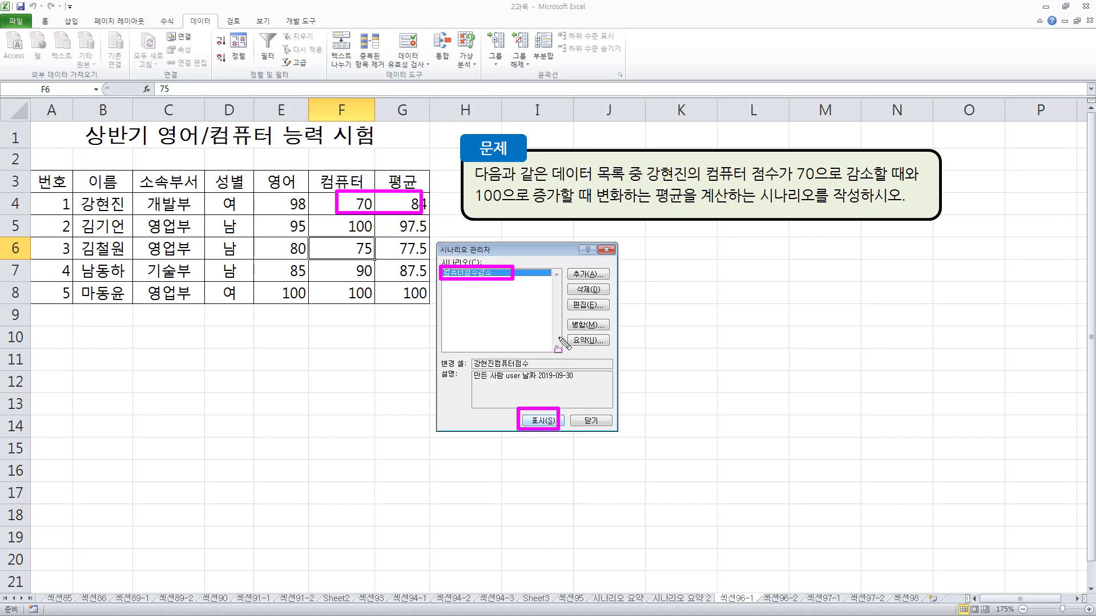
drag(562, 334, 630, 349)
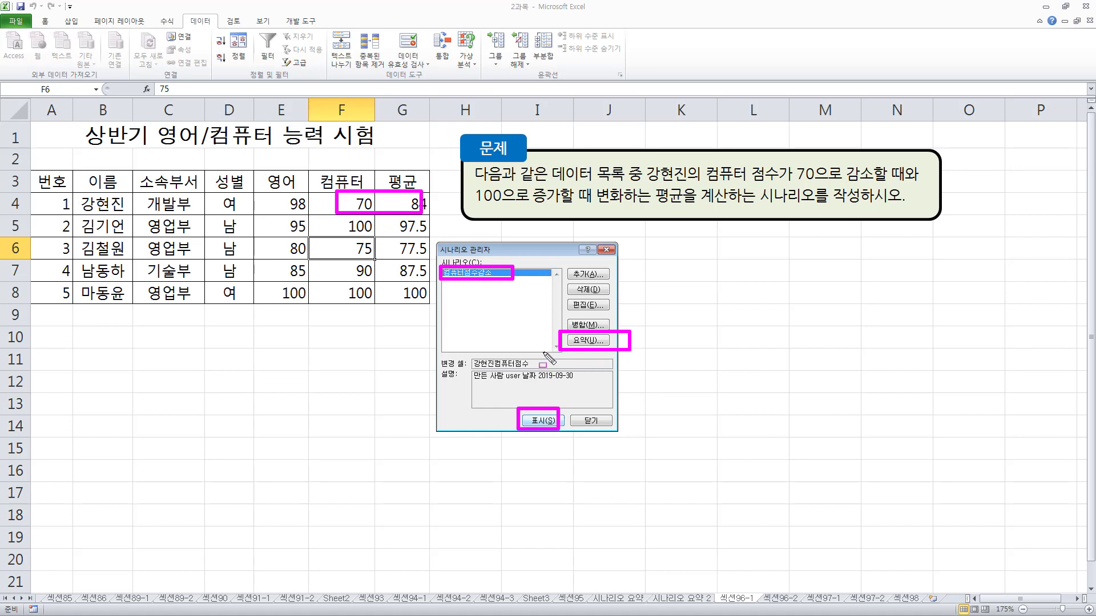
key(Escape)
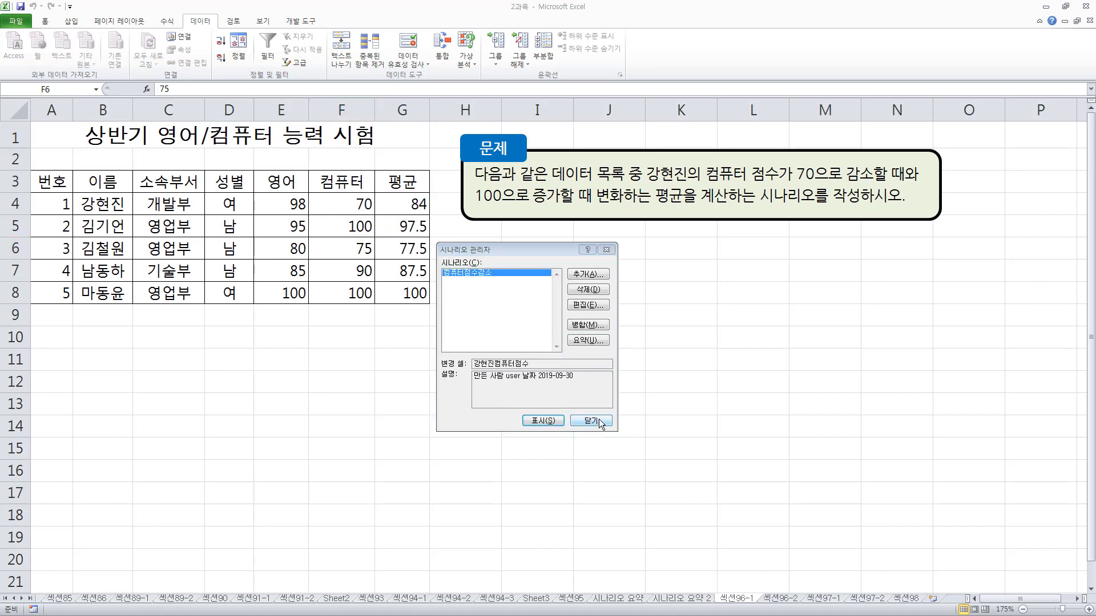
click(599, 423)
click(582, 323)
Inspect the first person's computer score in F4 and the average formula in G4
click(340, 207)
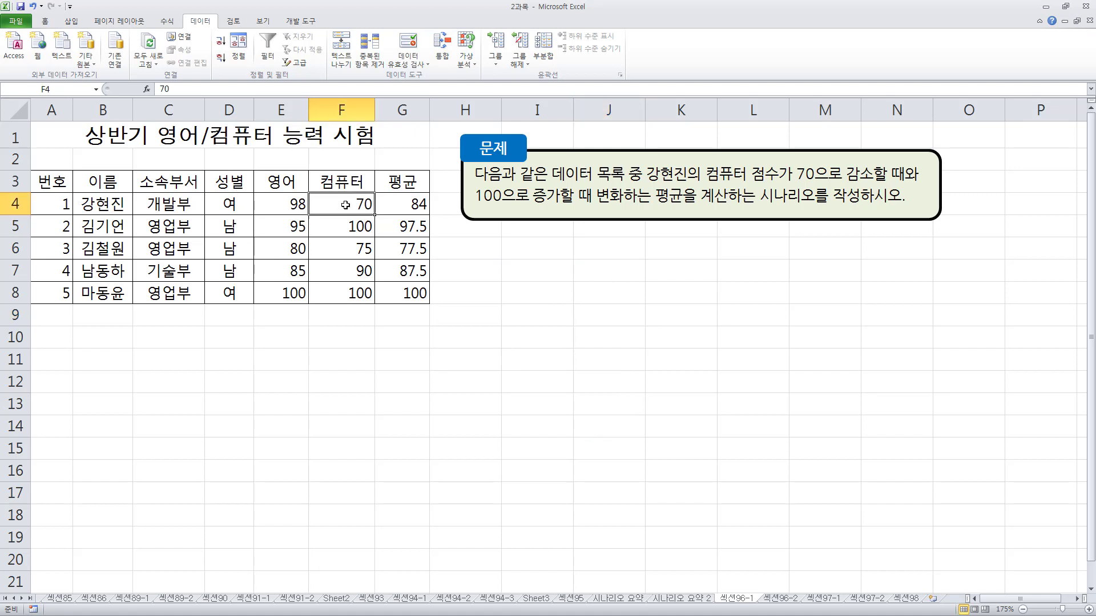
click(406, 205)
mouse_move(298, 204)
mouse_down()
mouse_move(342, 226)
mouse_move(451, 215)
mouse_up()
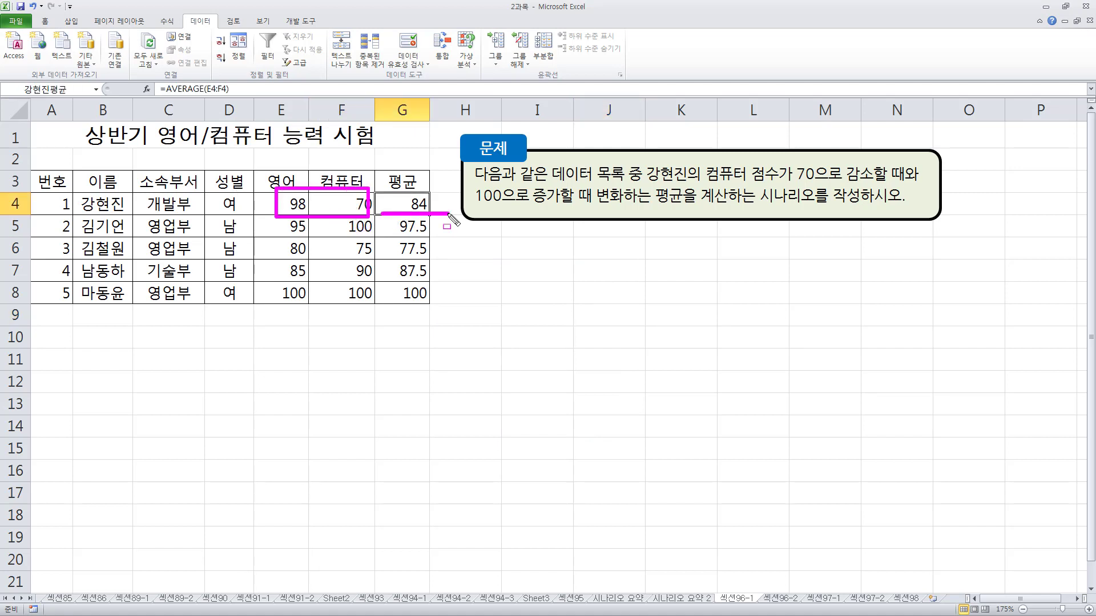
mouse_move(152, 78)
mouse_down()
mouse_move(241, 100)
mouse_move(153, 102)
mouse_up()
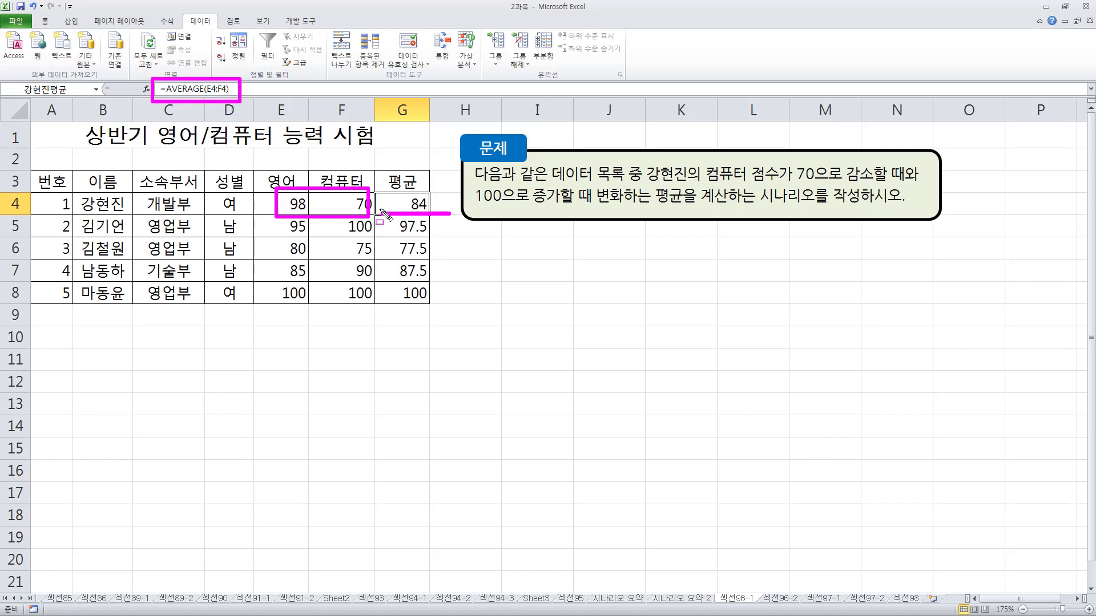
key(Escape)
mouse_move(334, 192)
mouse_down()
mouse_move(378, 207)
mouse_move(374, 217)
mouse_move(437, 218)
mouse_up()
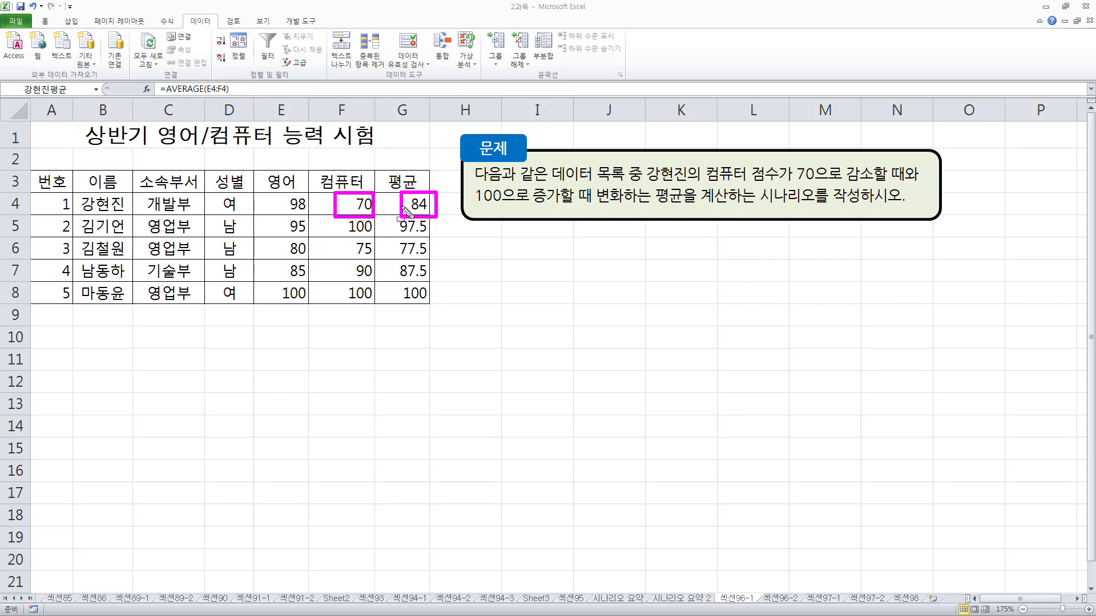
key(Escape)
Enter 70 in cell F10 and 100 in cell G10 below the score table
click(350, 337)
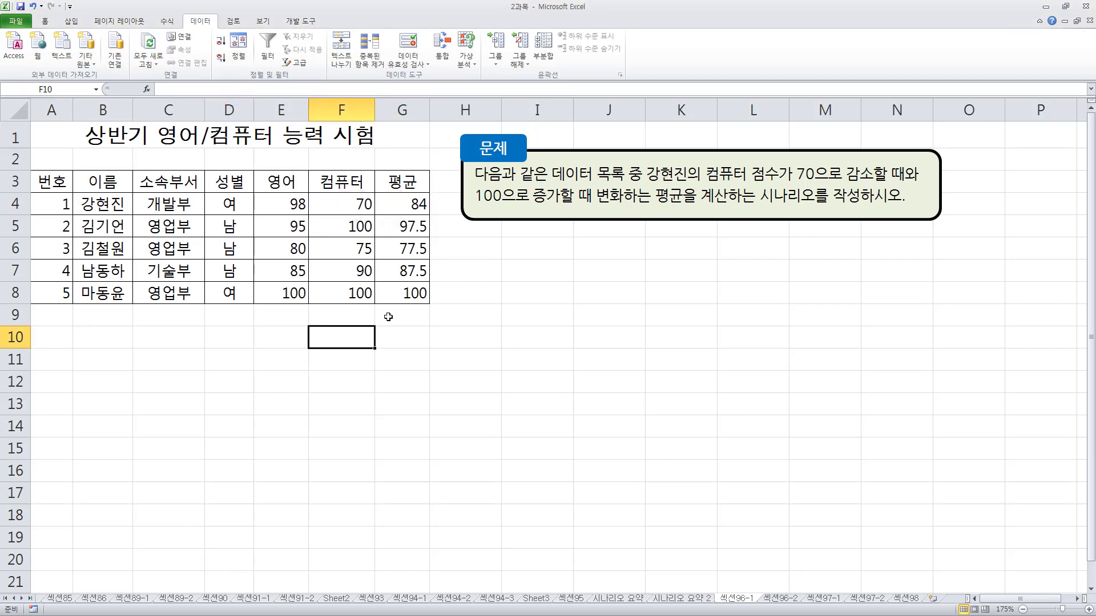
text(70)
key(Tab)
text(10)
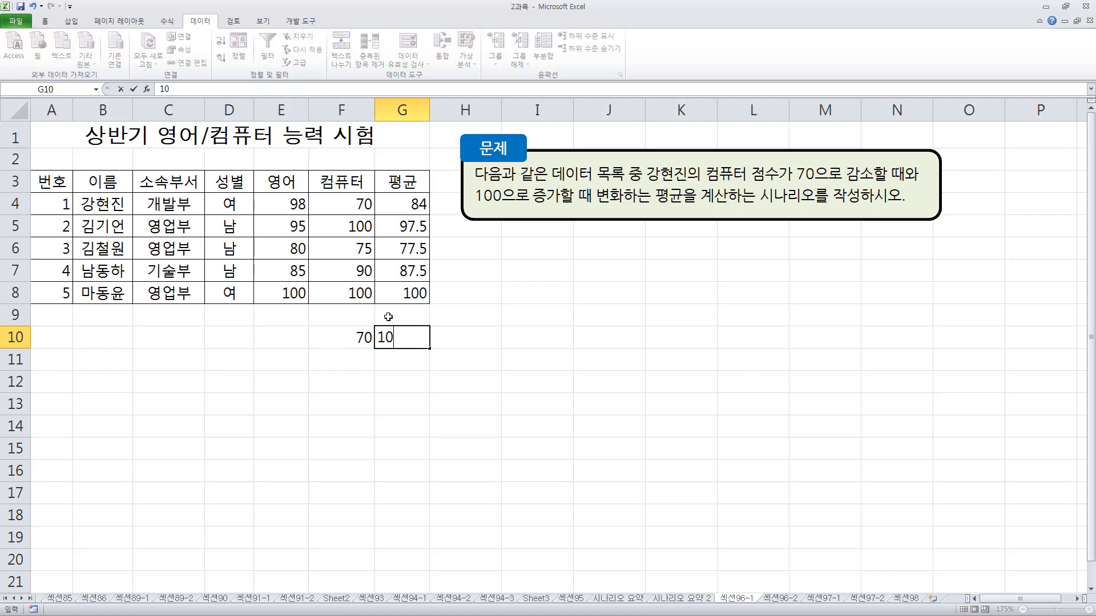
text(0)
key(Return)
key(Up)
key(Left)
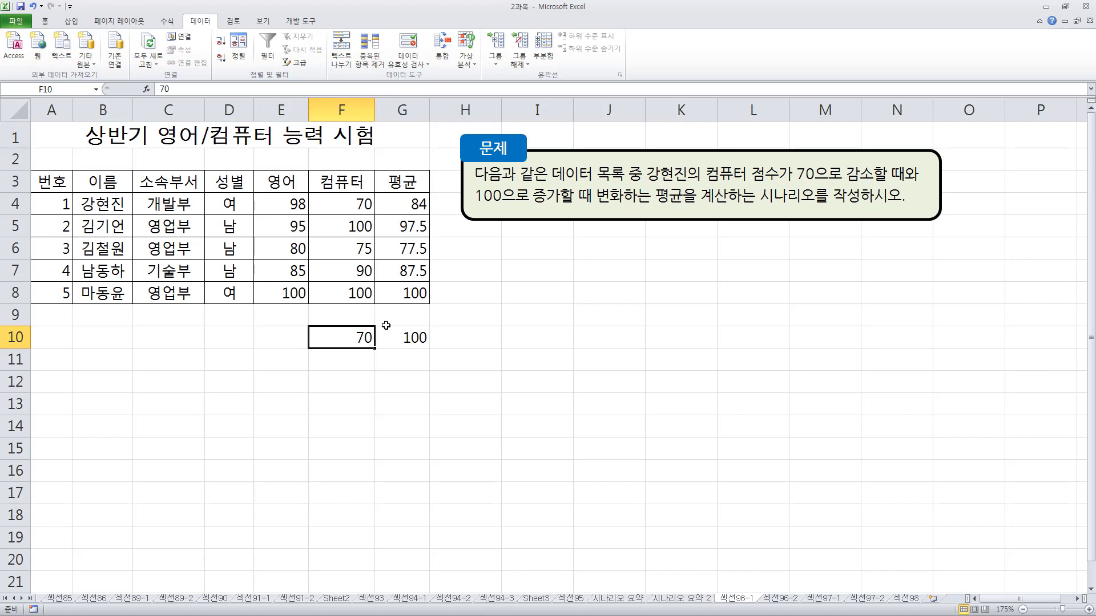
key(Right)
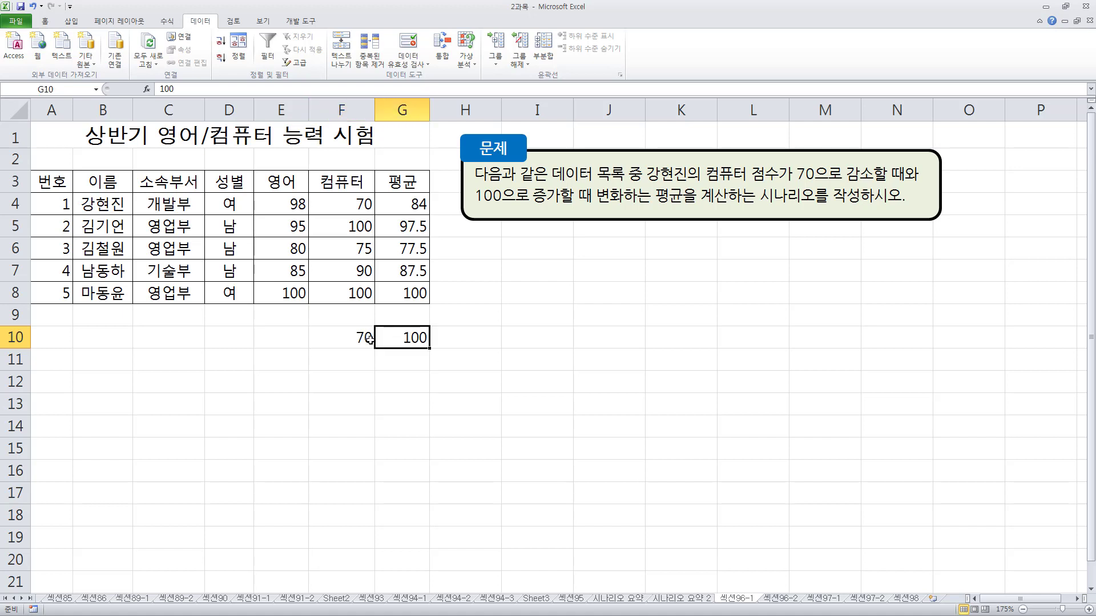
Check which score cells in row 4 the average formula in G4 refers to
click(403, 211)
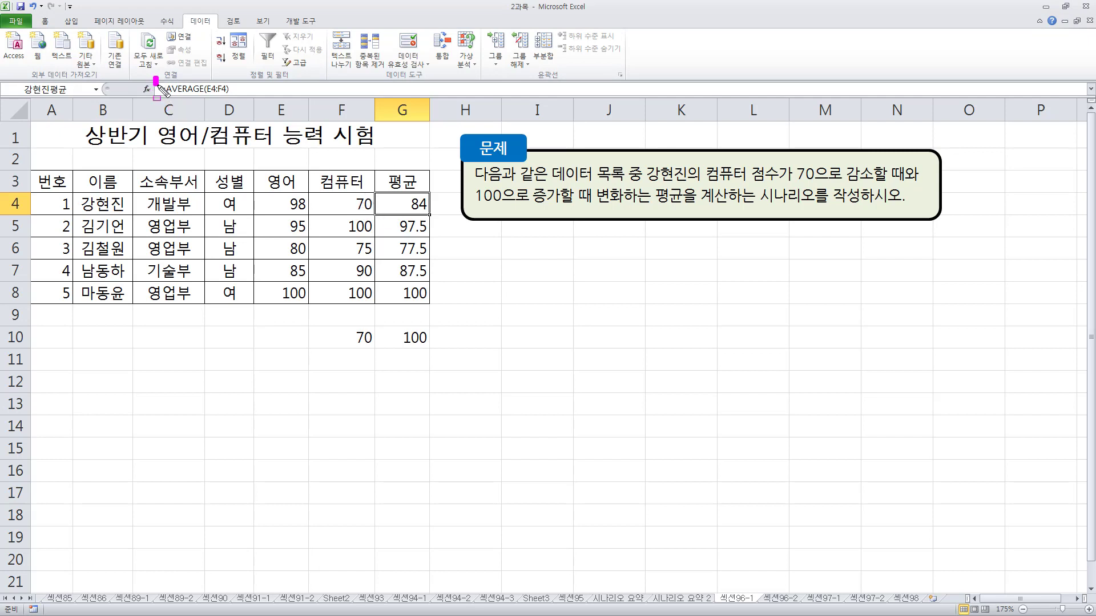
mouse_move(282, 195)
mouse_down()
mouse_move(373, 215)
mouse_move(400, 197)
mouse_move(431, 216)
mouse_up()
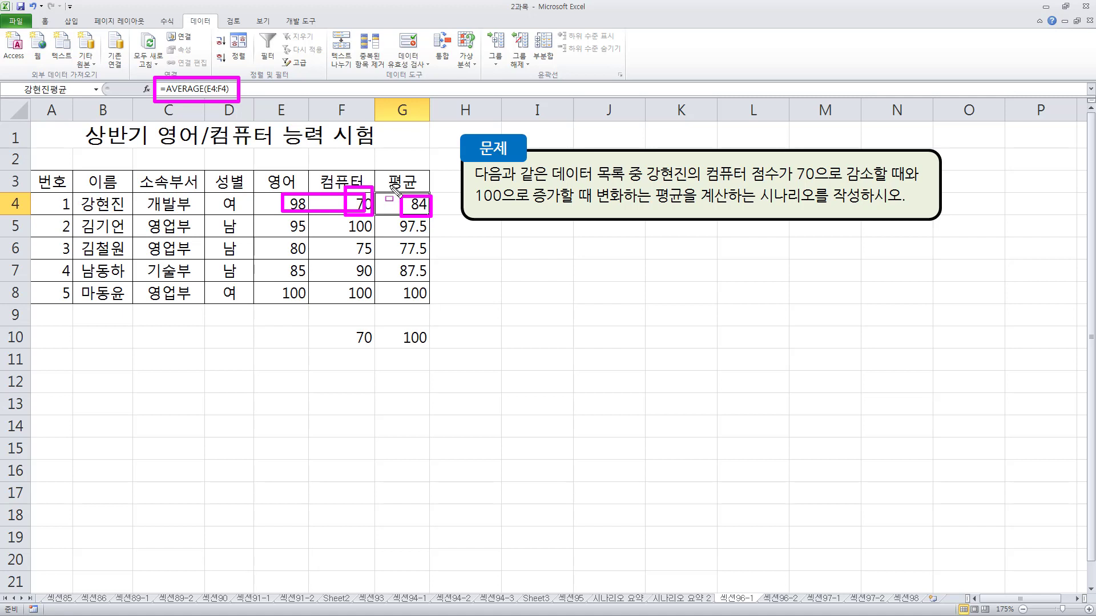
key(Escape)
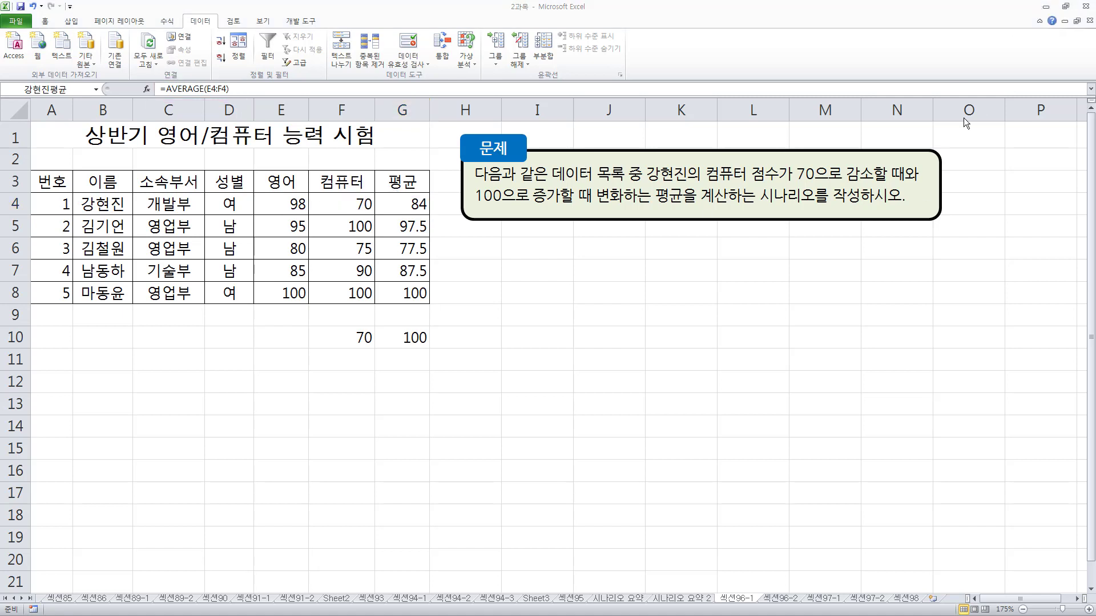